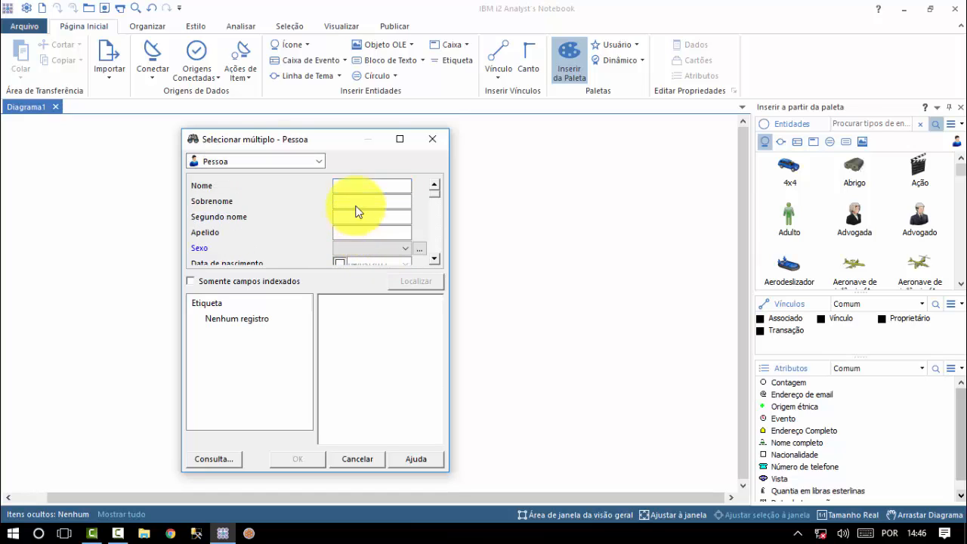
pyautogui.click(352, 187)
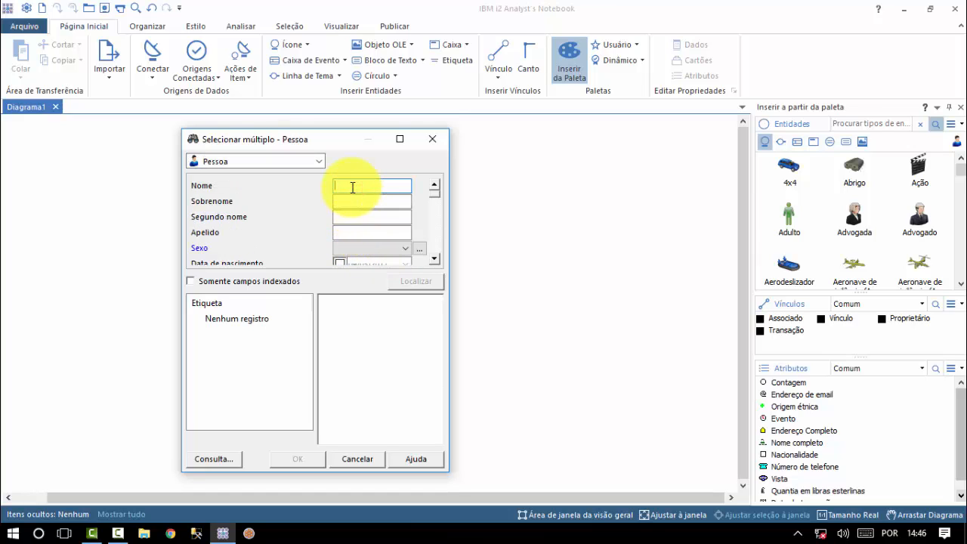
pyautogui.press('Return')
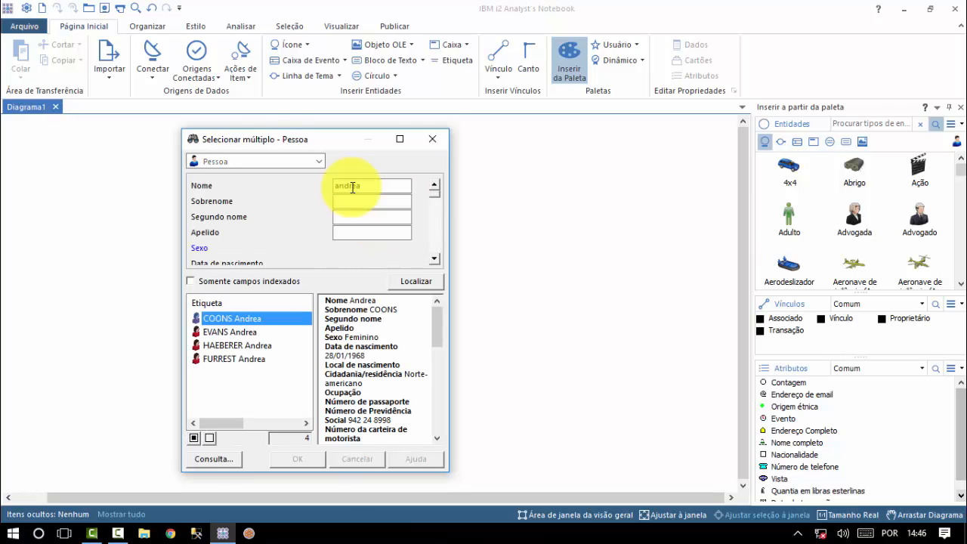
pyautogui.click(232, 333)
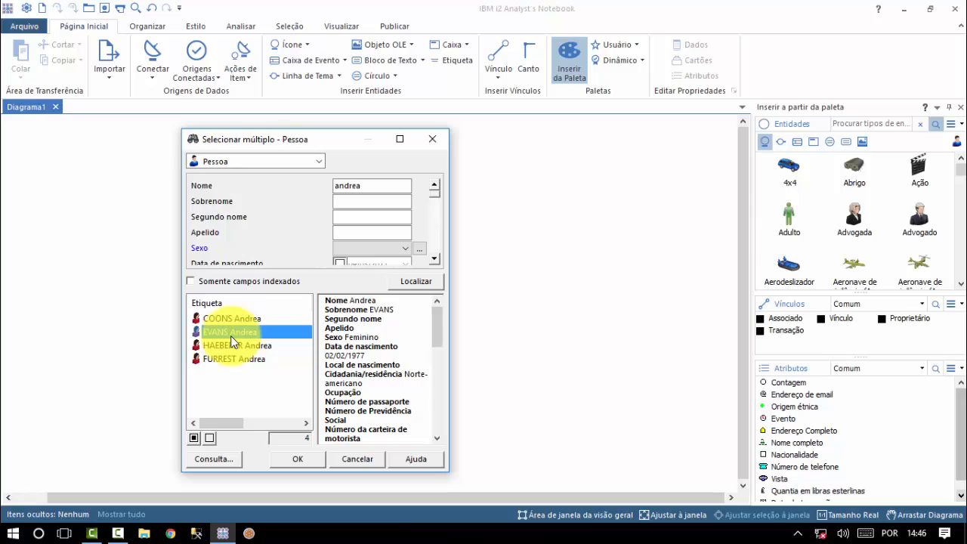
pyautogui.click(301, 460)
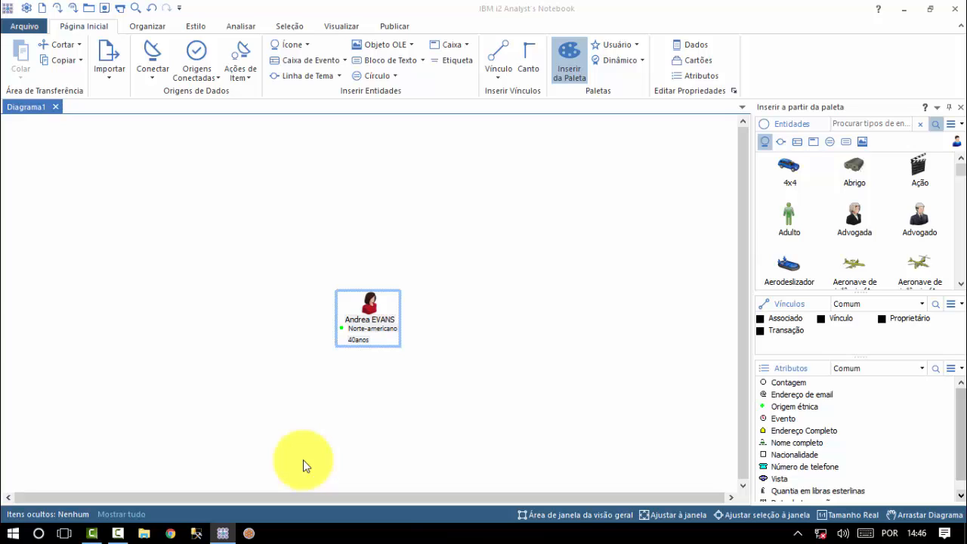
pyautogui.rightClick(303, 465)
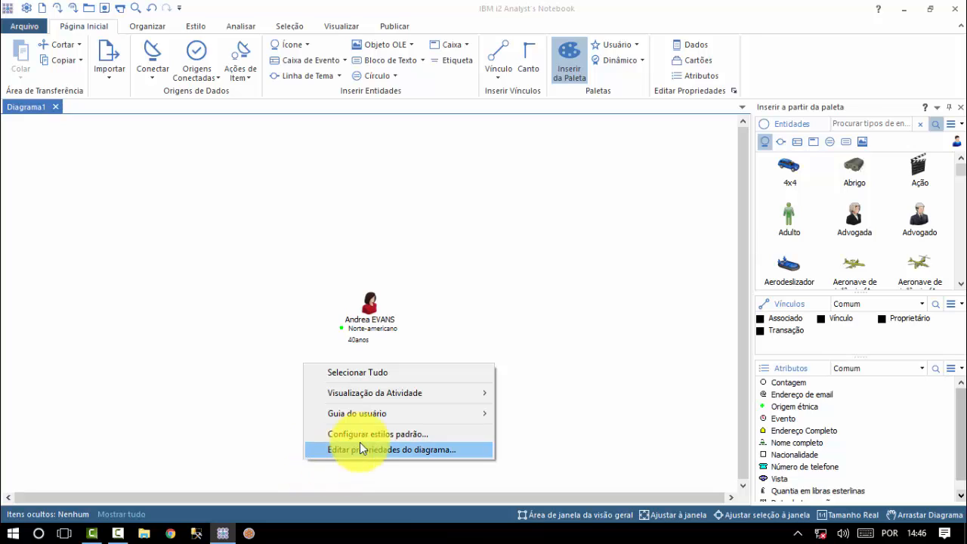
pyautogui.click(400, 373)
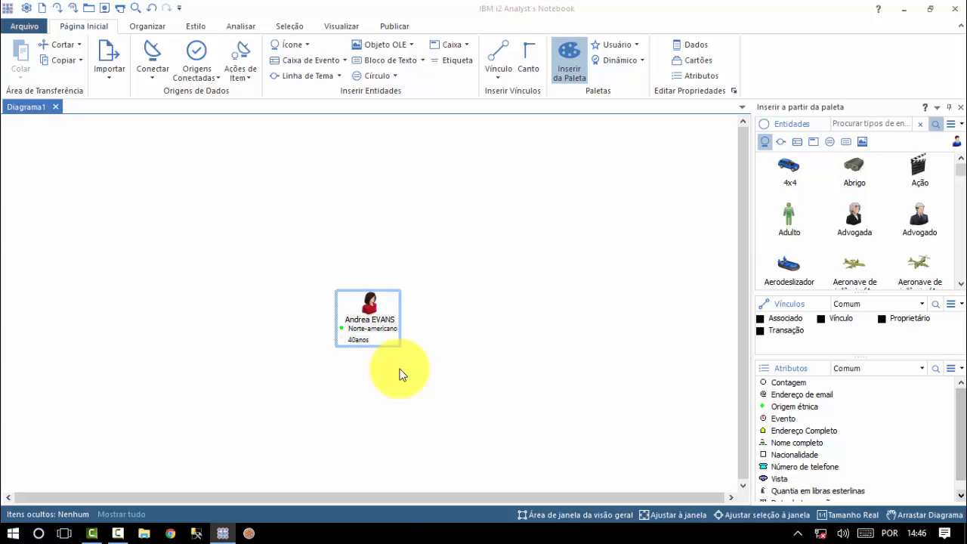
pyautogui.rightClick(373, 308)
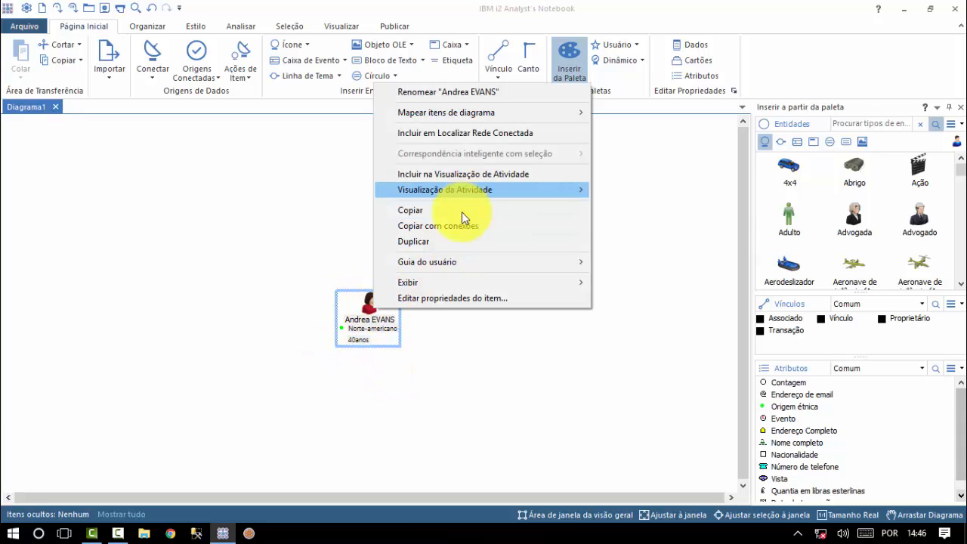
pyautogui.moveTo(452, 267)
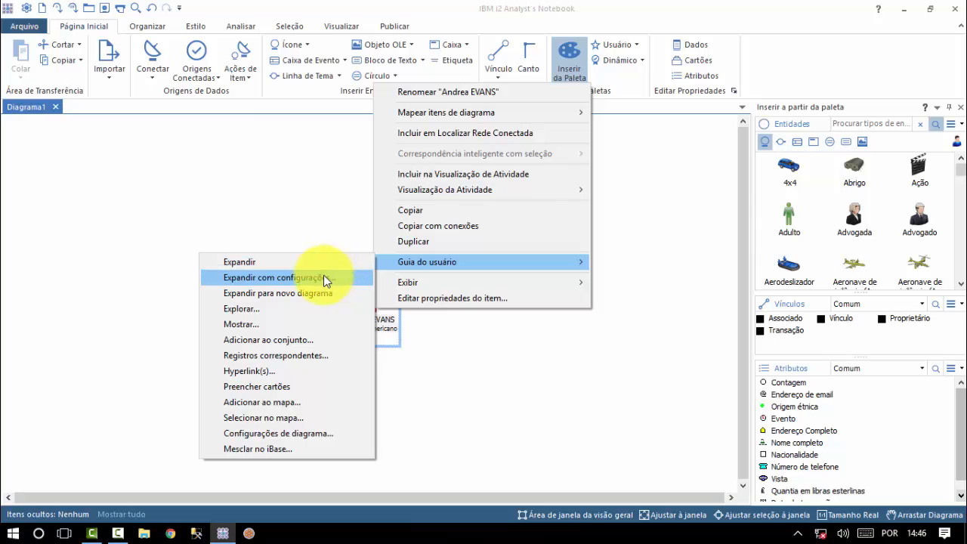
pyautogui.click(325, 278)
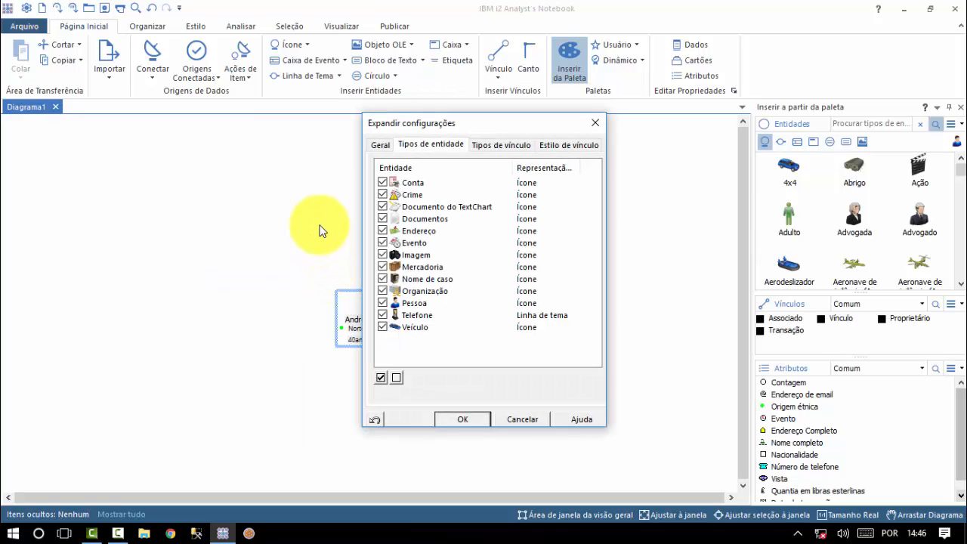
pyautogui.click(380, 146)
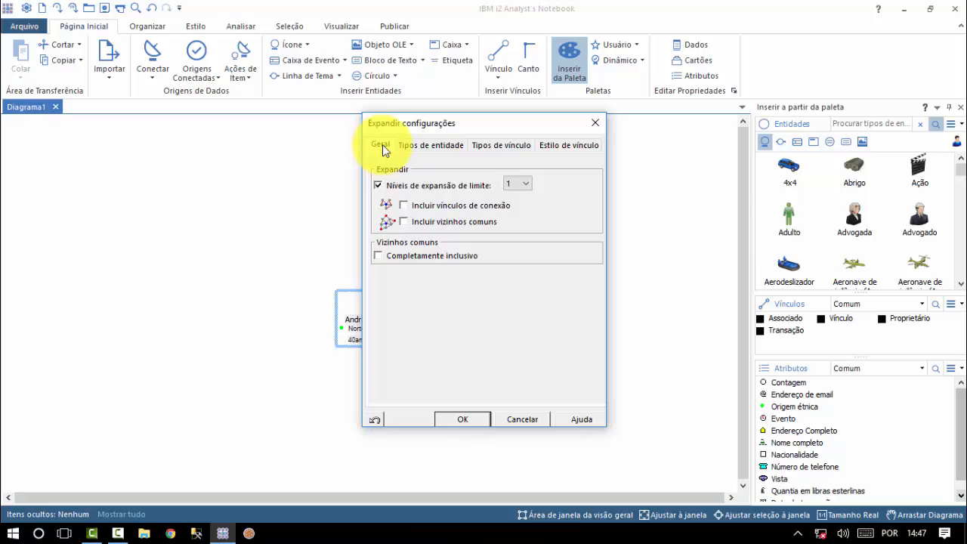
pyautogui.click(525, 183)
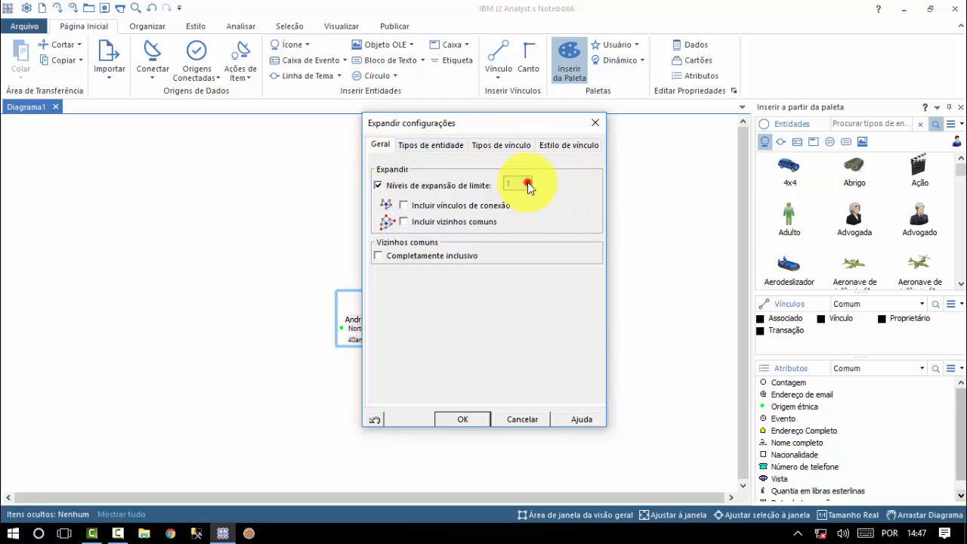
pyautogui.click(512, 213)
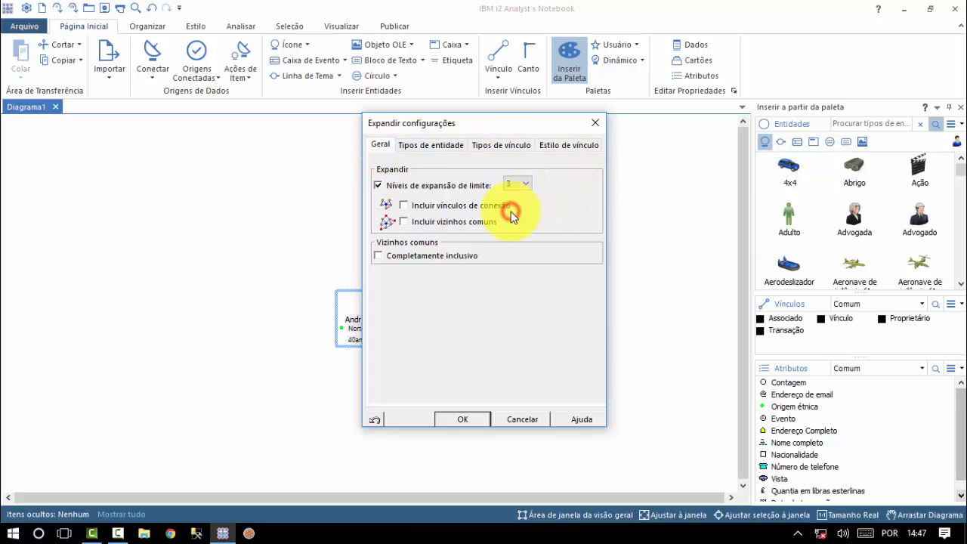
pyautogui.click(407, 206)
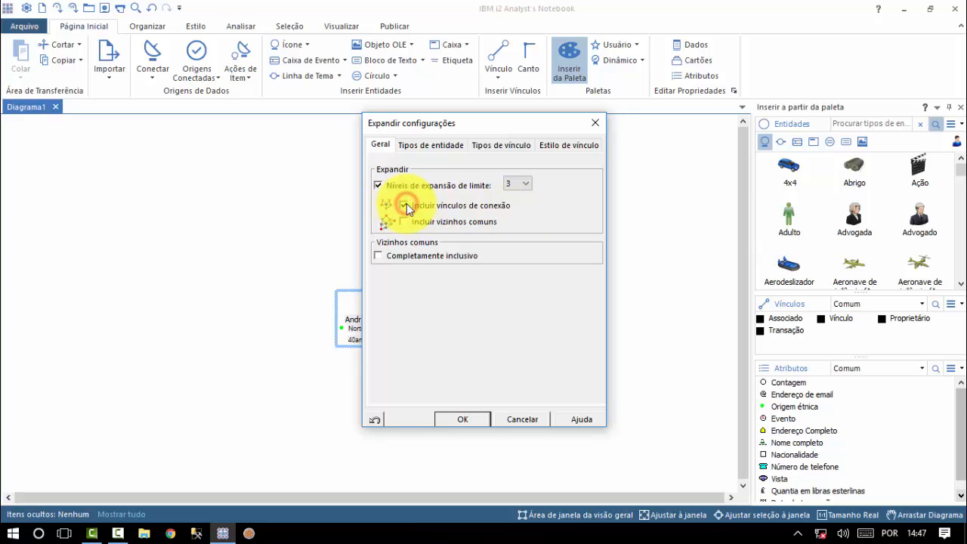
pyautogui.click(445, 420)
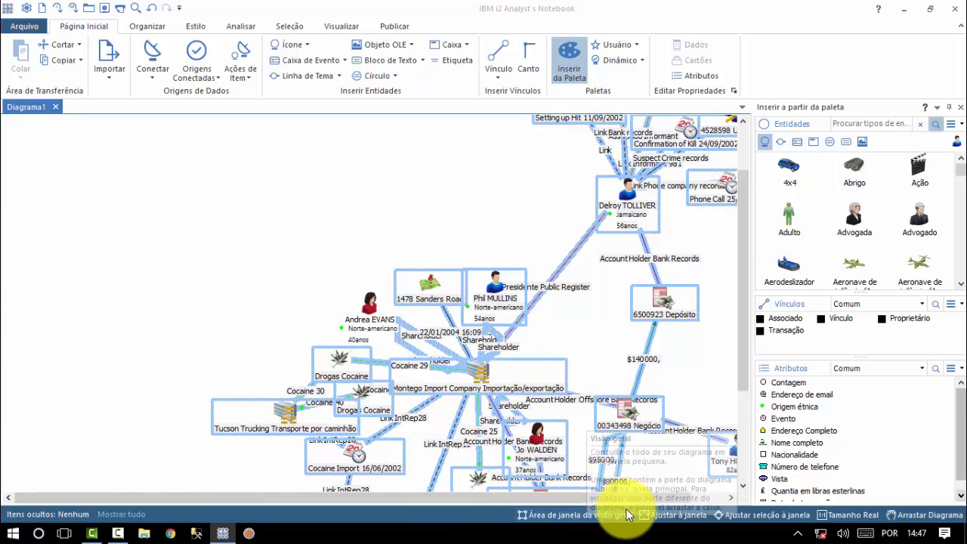
# Adjust the overview viewport on the central cluster, then use Ajustar à janela to fit the whole chart
pyautogui.click(578, 515)
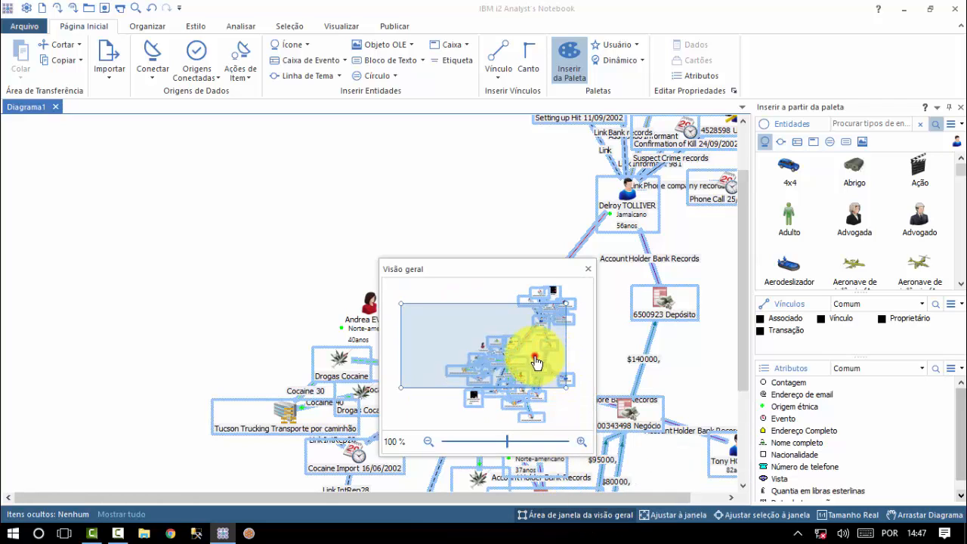
pyautogui.moveTo(538, 360); pyautogui.dragTo(512, 326)
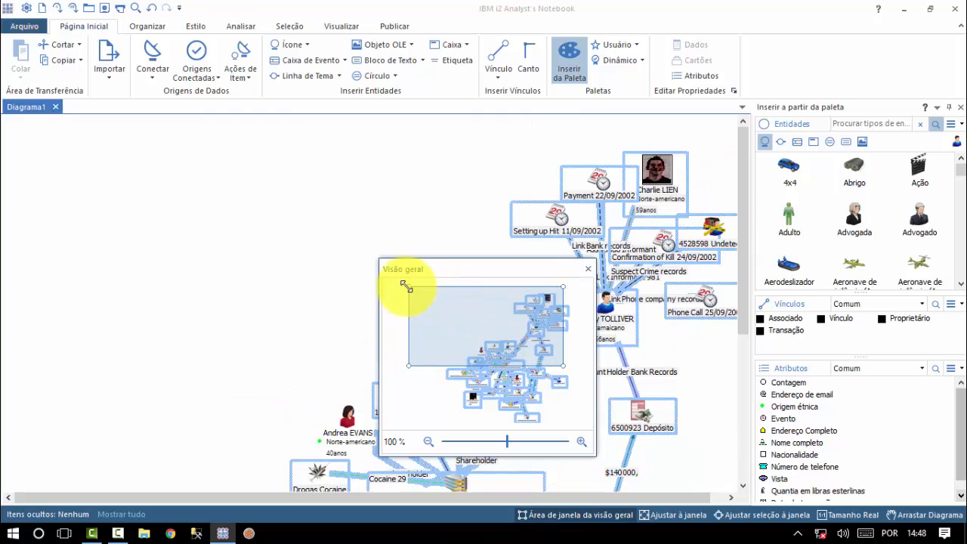
pyautogui.moveTo(407, 286); pyautogui.dragTo(492, 382)
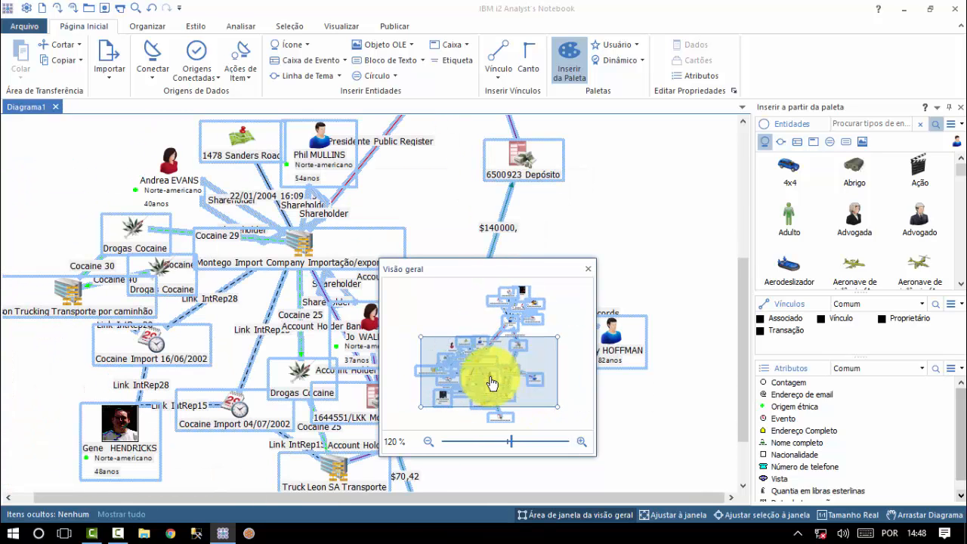
pyautogui.click(587, 270)
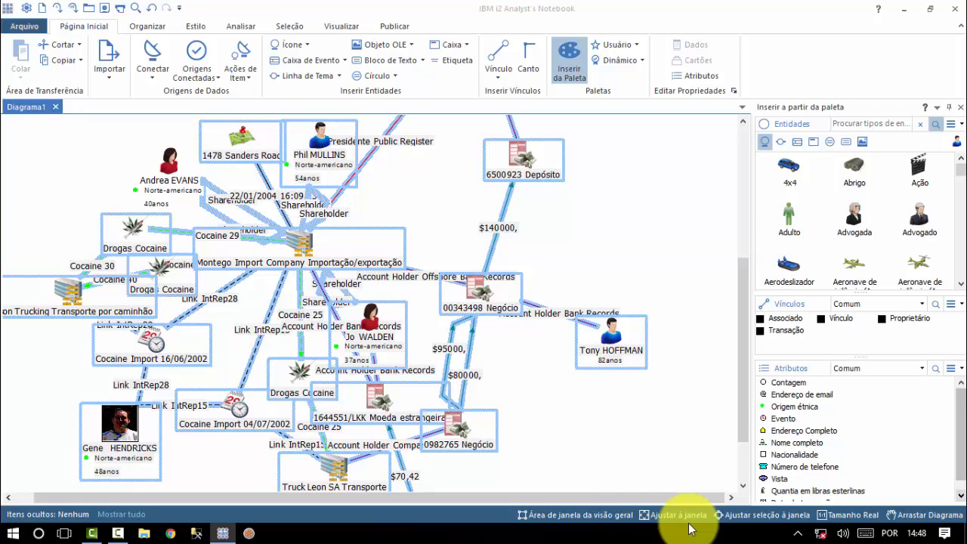
pyautogui.click(686, 521)
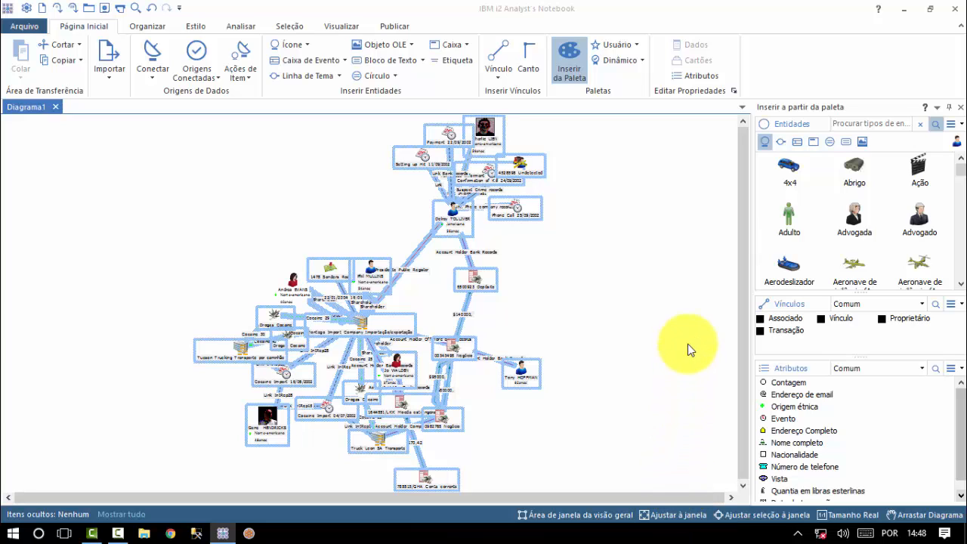
pyautogui.click(618, 302)
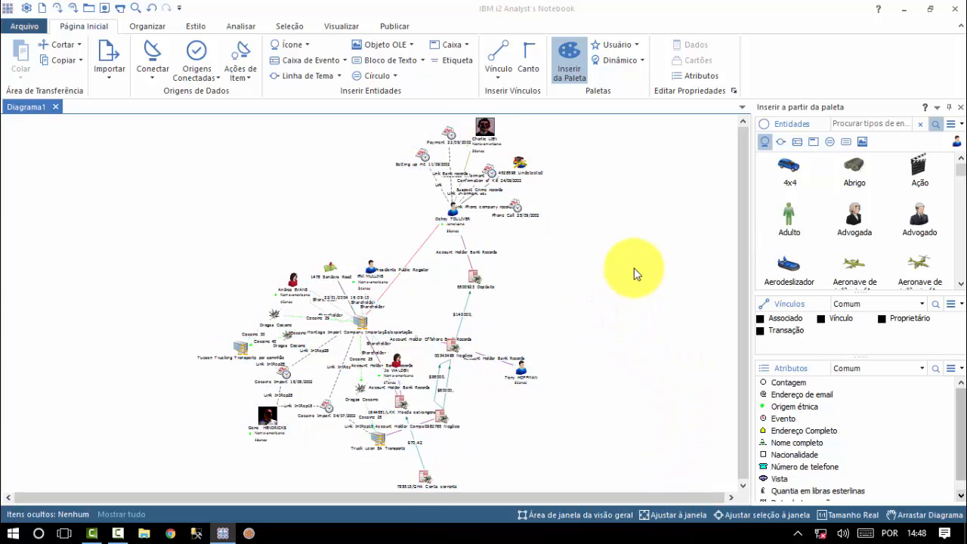
pyautogui.moveTo(633, 268); pyautogui.dragTo(402, 442)
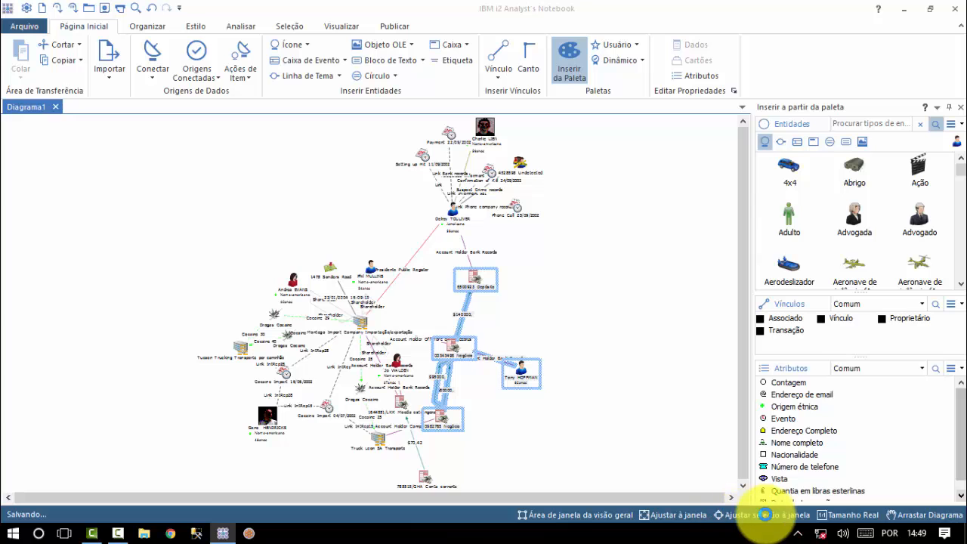
pyautogui.click(764, 515)
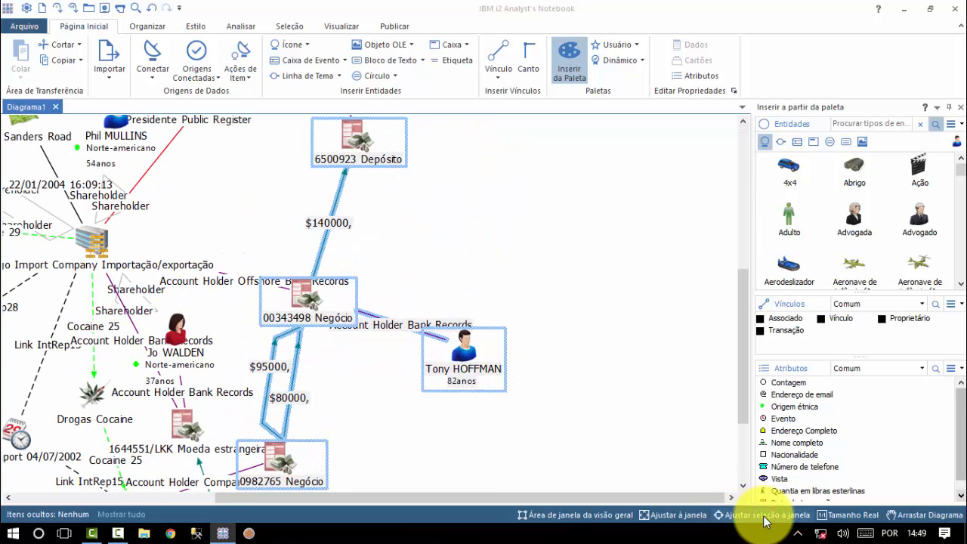
pyautogui.click(866, 523)
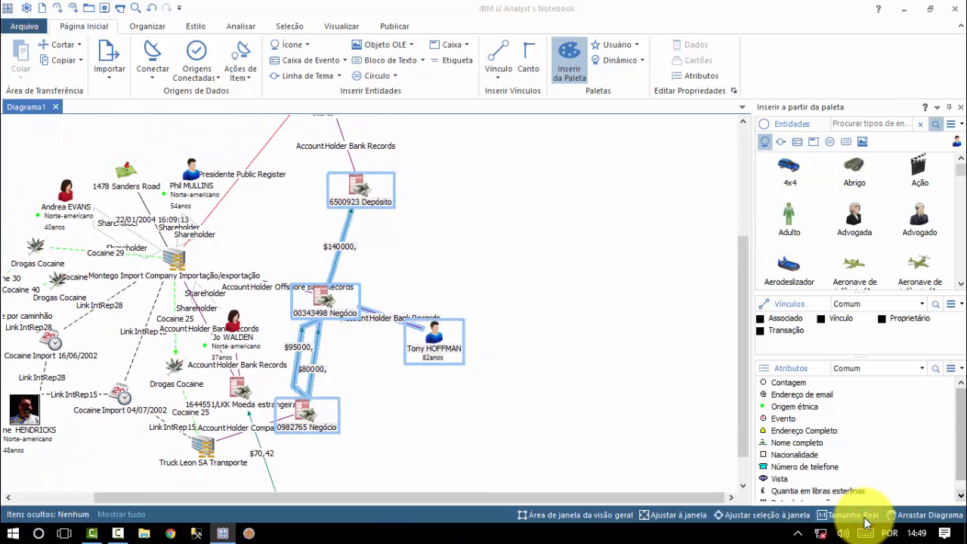
pyautogui.click(921, 519)
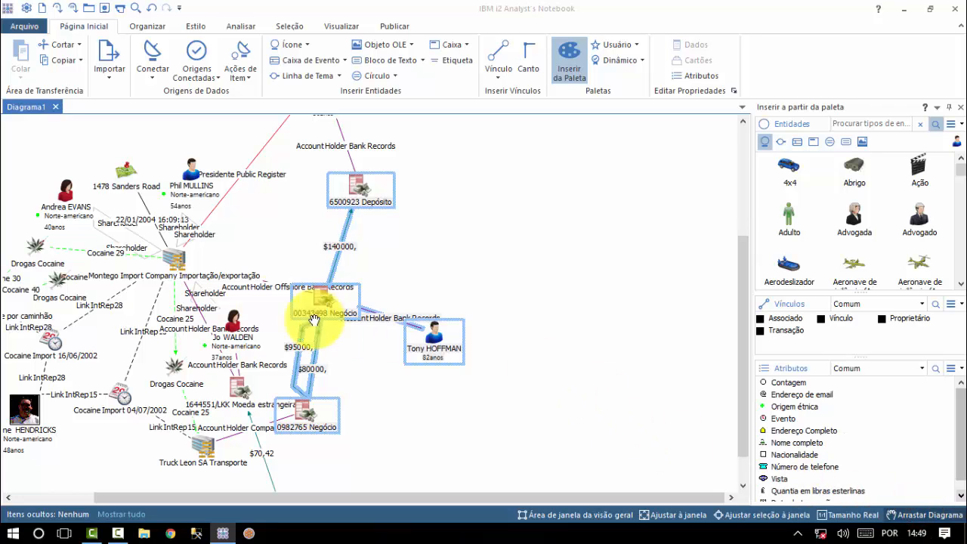
pyautogui.moveTo(371, 298); pyautogui.dragTo(578, 325)
pyautogui.moveTo(557, 224); pyautogui.dragTo(408, 336)
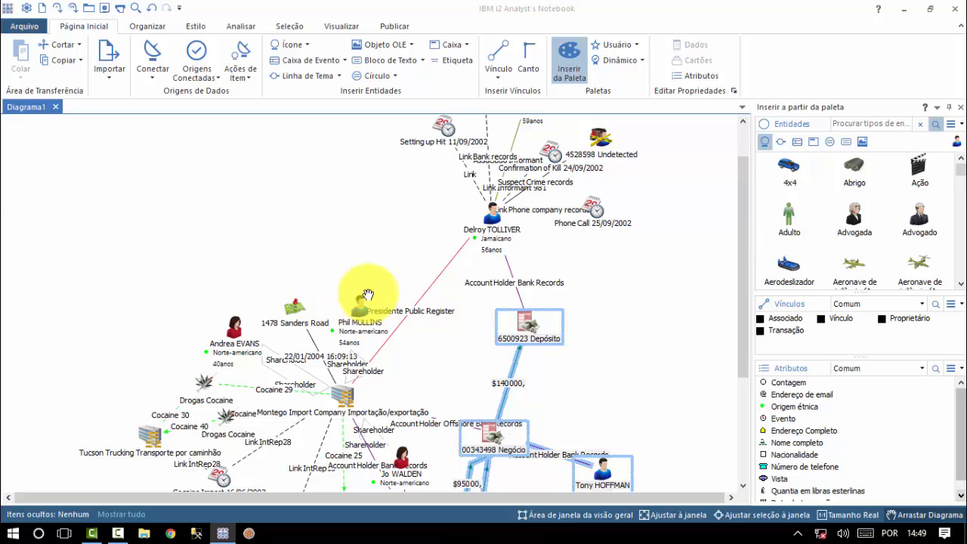
pyautogui.moveTo(383, 317)
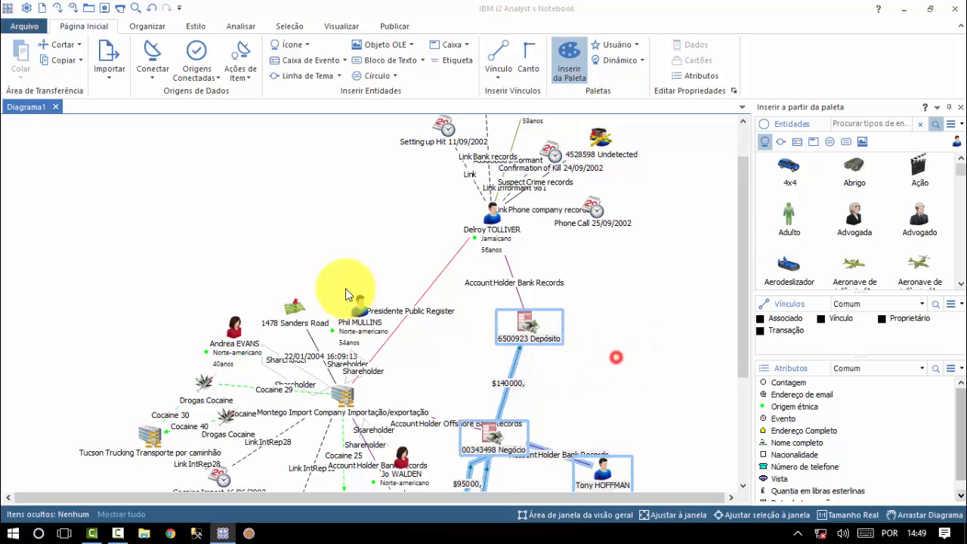
pyautogui.click(616, 357)
pyautogui.click(529, 326)
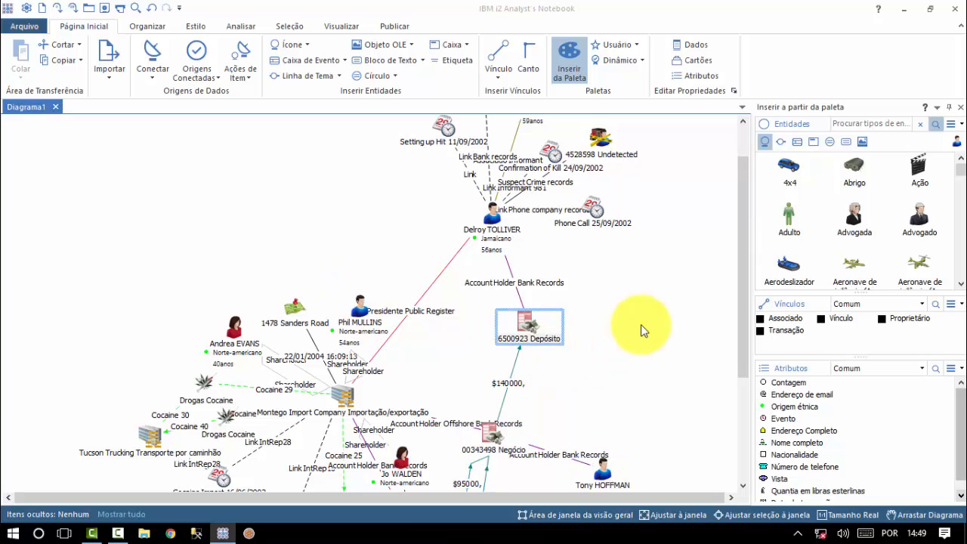
# On Visualizar, toggle Linhas de Grade on and off, then enter and exit Tela Cheia
pyautogui.click(331, 28)
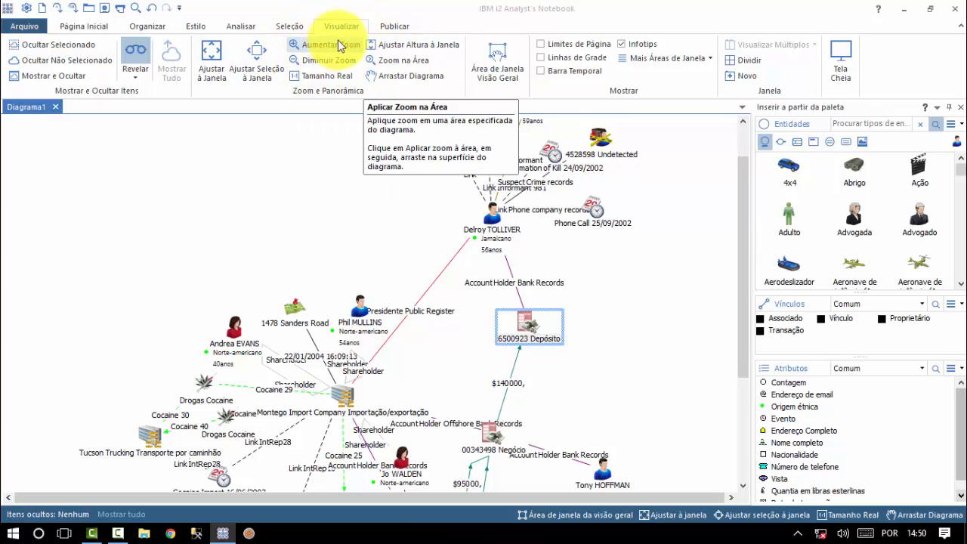
pyautogui.click(541, 57)
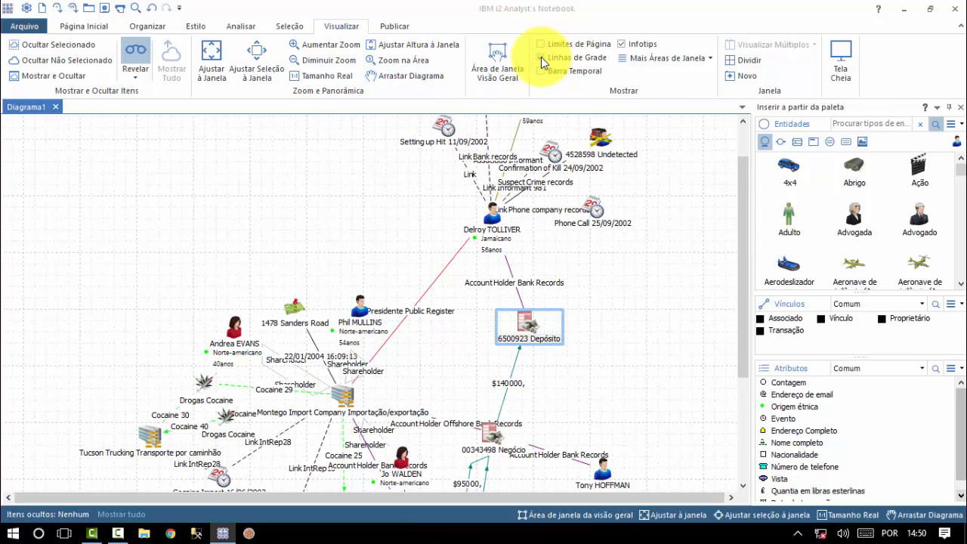
pyautogui.click(541, 58)
pyautogui.click(843, 61)
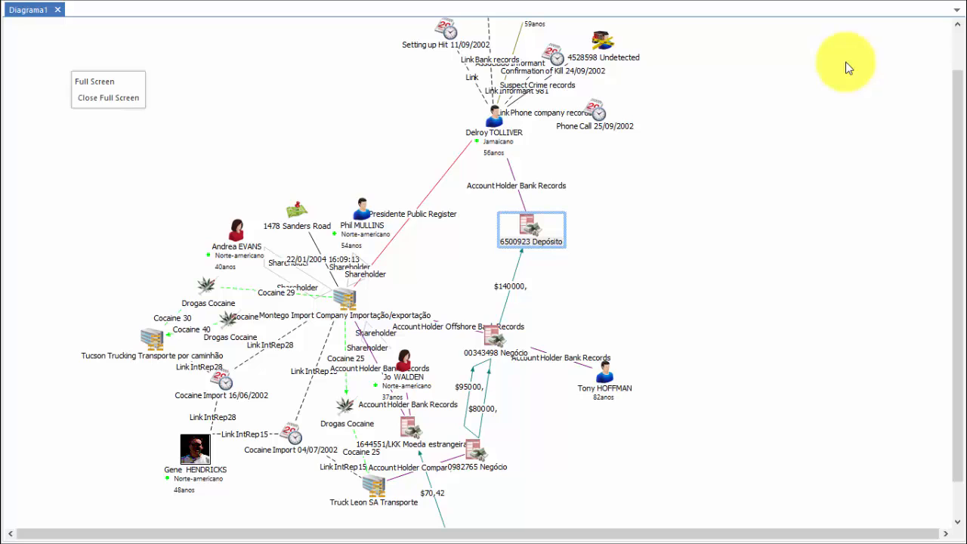
pyautogui.click(105, 105)
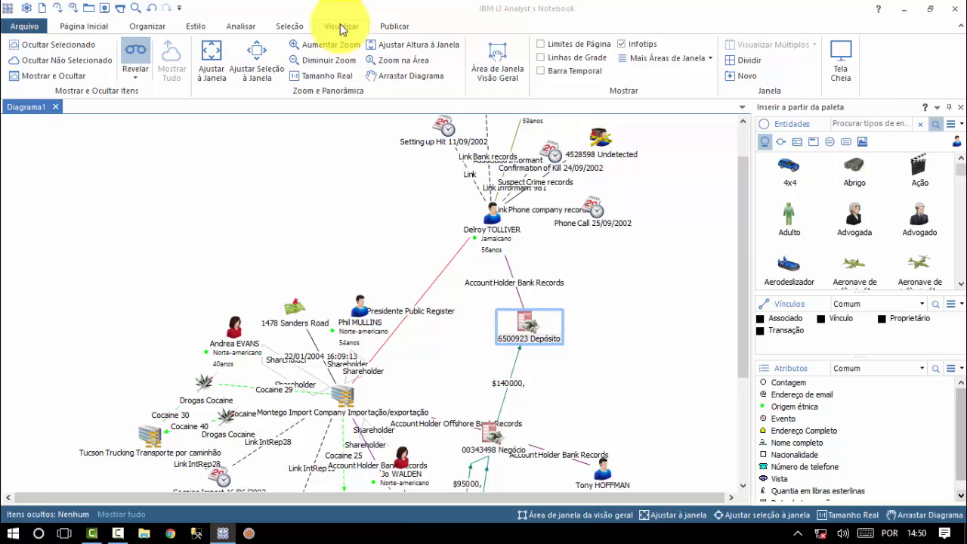
# Switch to the Organizar tab and try the Leque fan layout
pyautogui.click(142, 30)
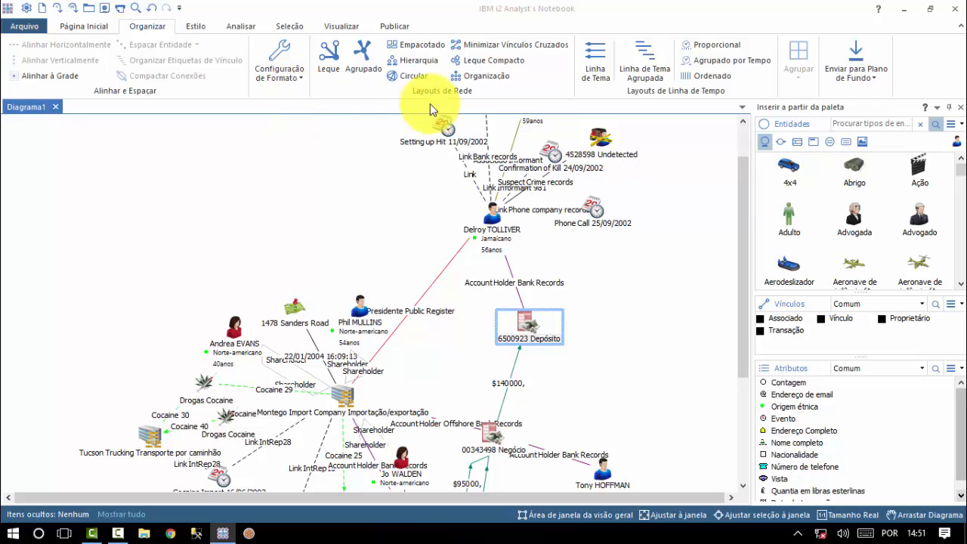
pyautogui.click(329, 54)
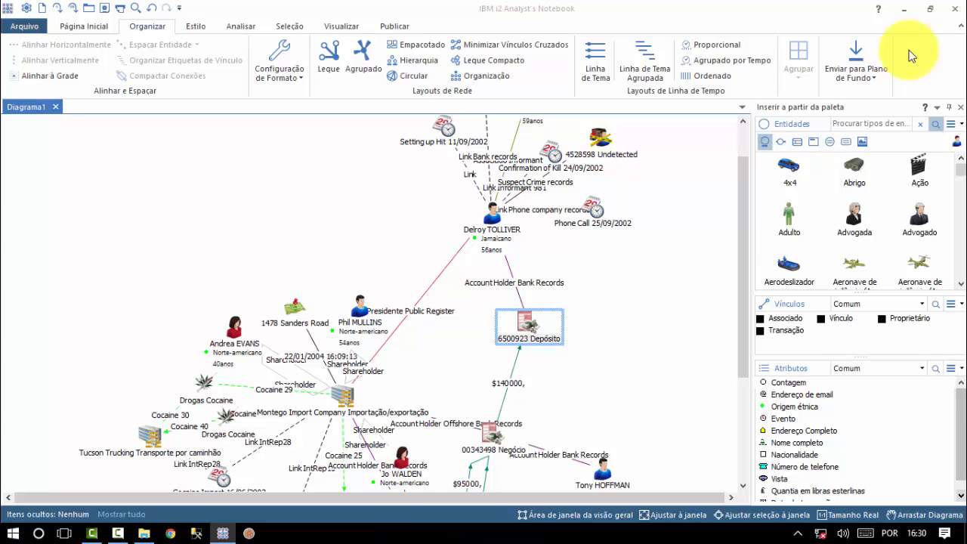
# Enable grid snapping and align the entities around Montego Import Company horizontally
pyautogui.click(45, 75)
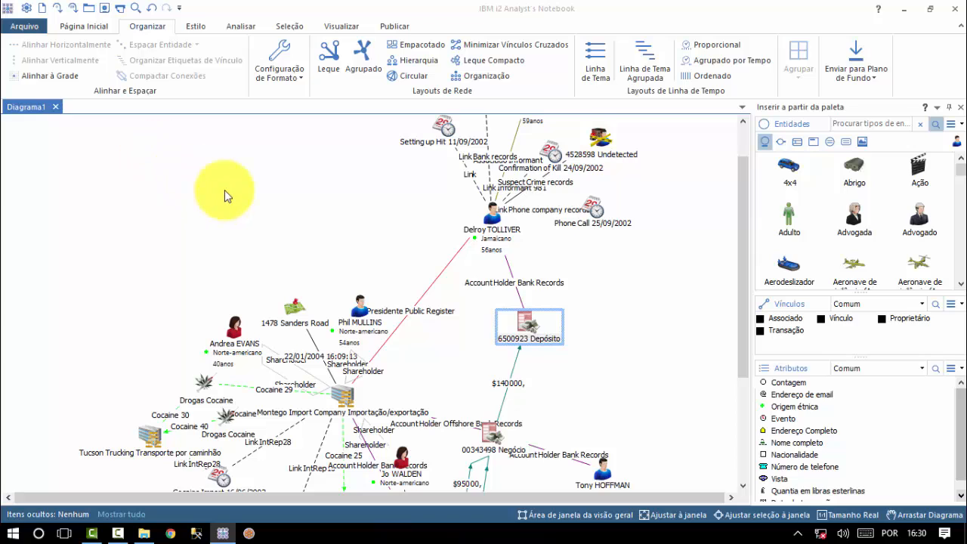
pyautogui.click(122, 220)
pyautogui.moveTo(167, 318); pyautogui.dragTo(451, 454)
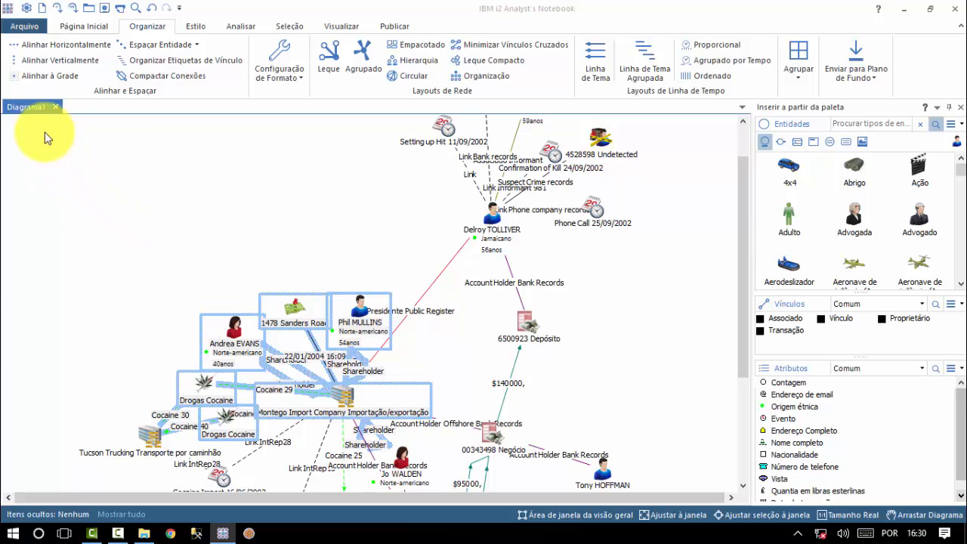
pyautogui.click(60, 47)
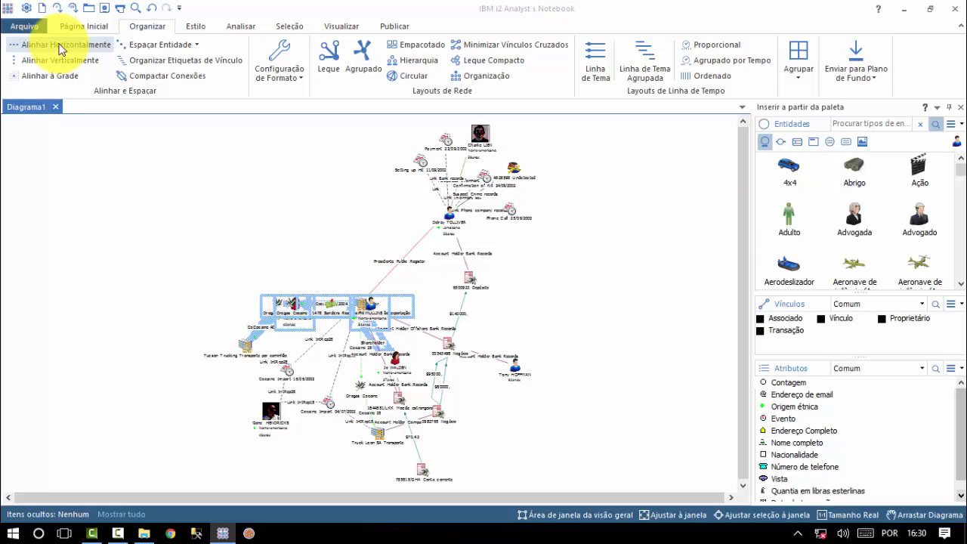
# Select the upper cluster and align it vertically into one column
pyautogui.click(368, 120)
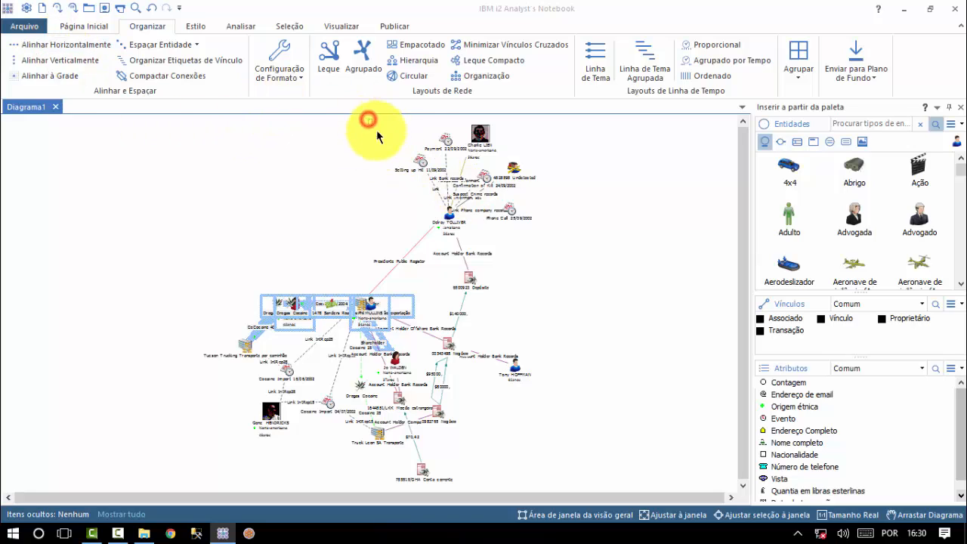
pyautogui.moveTo(377, 133); pyautogui.dragTo(602, 273)
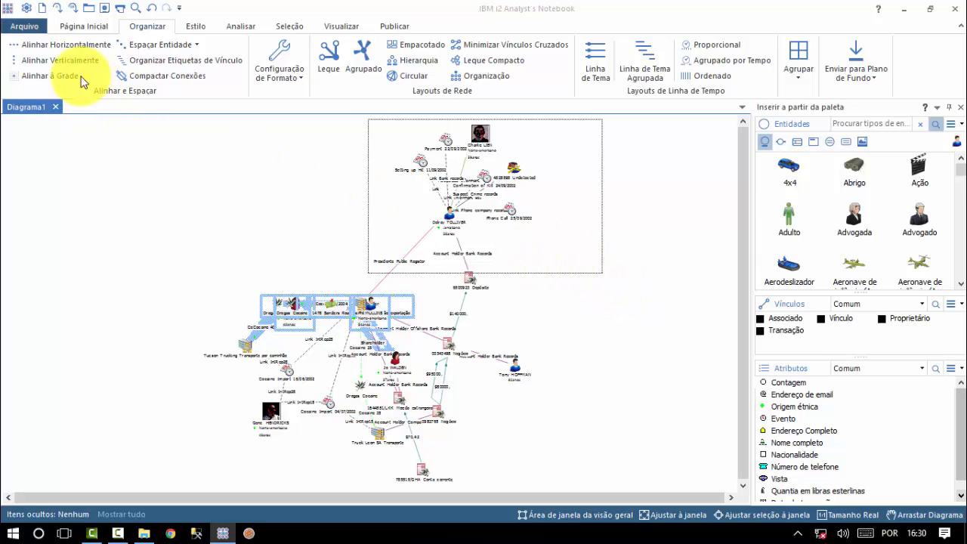
pyautogui.click(51, 60)
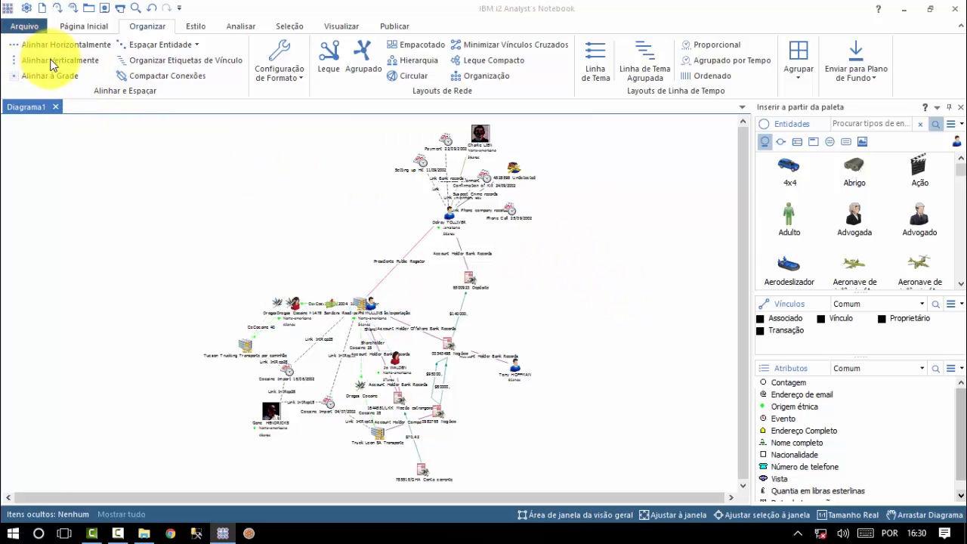
pyautogui.click(51, 60)
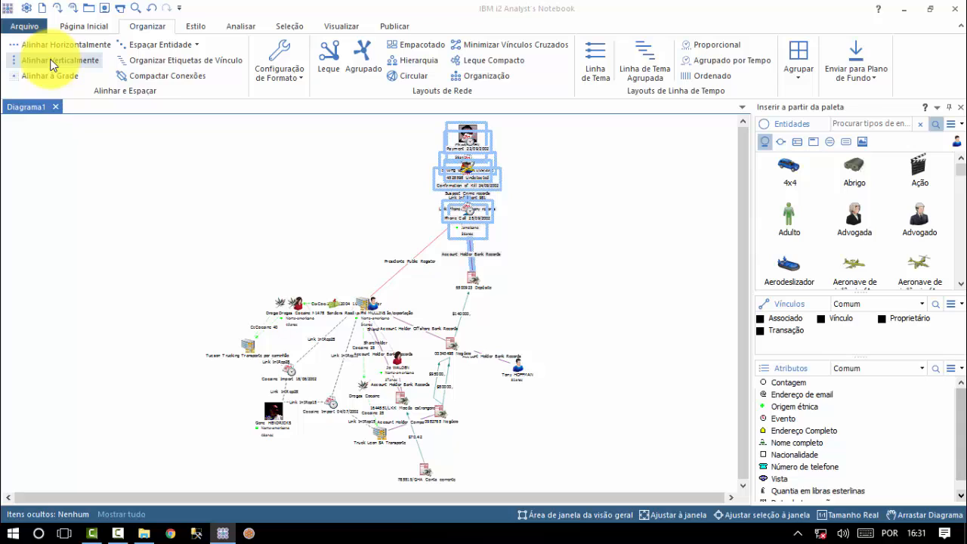
# Apply Espaçar Horizontalmente, then Espaçar Verticalmente, to the selected upper-cluster entities
pyautogui.click(194, 46)
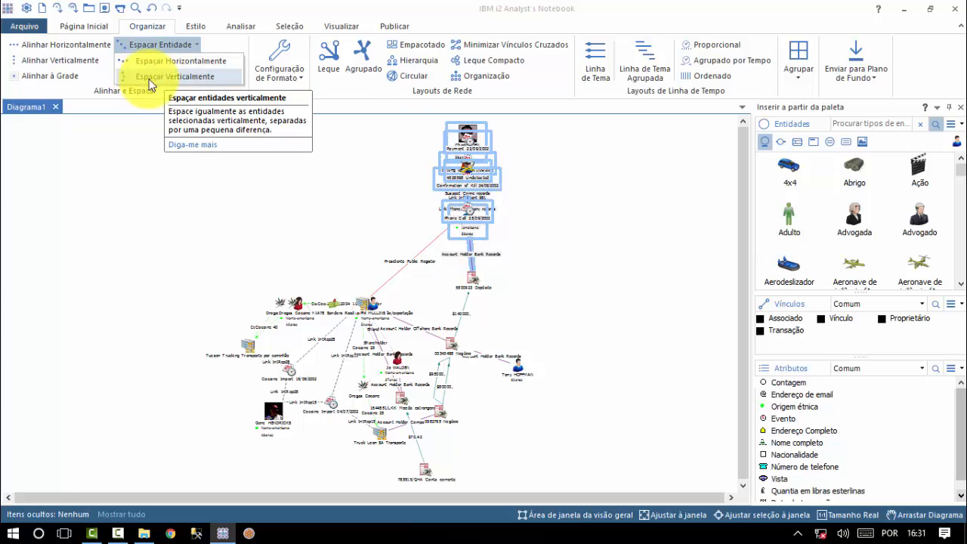
pyautogui.click(192, 61)
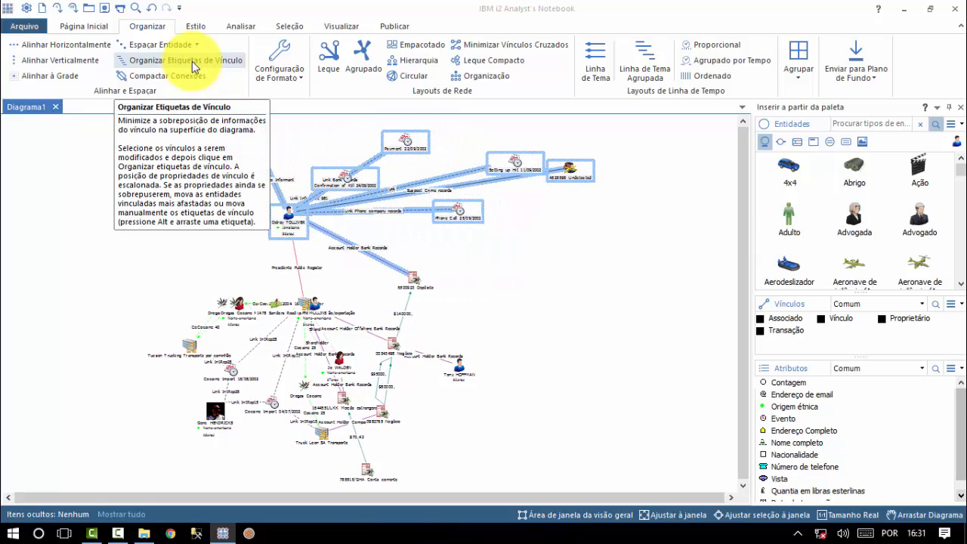
pyautogui.click(195, 45)
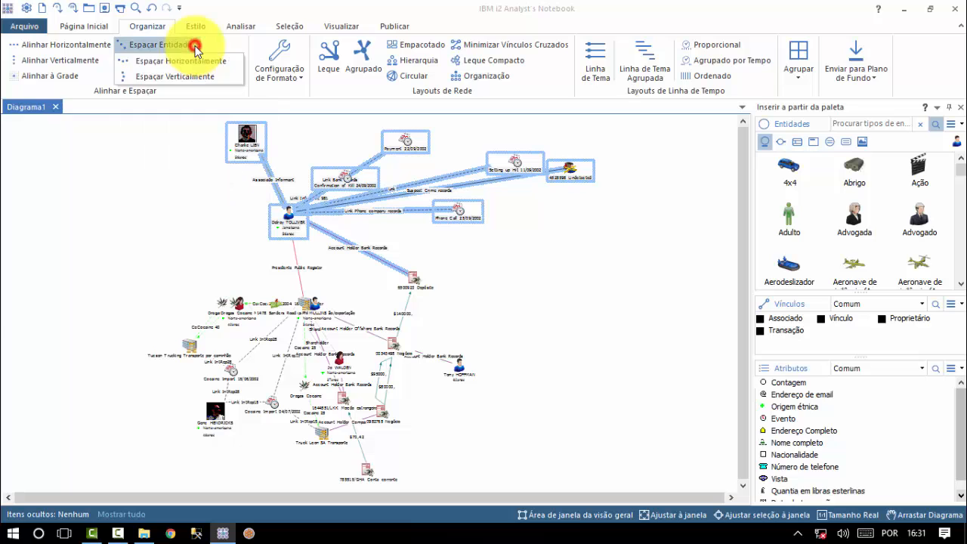
pyautogui.click(197, 77)
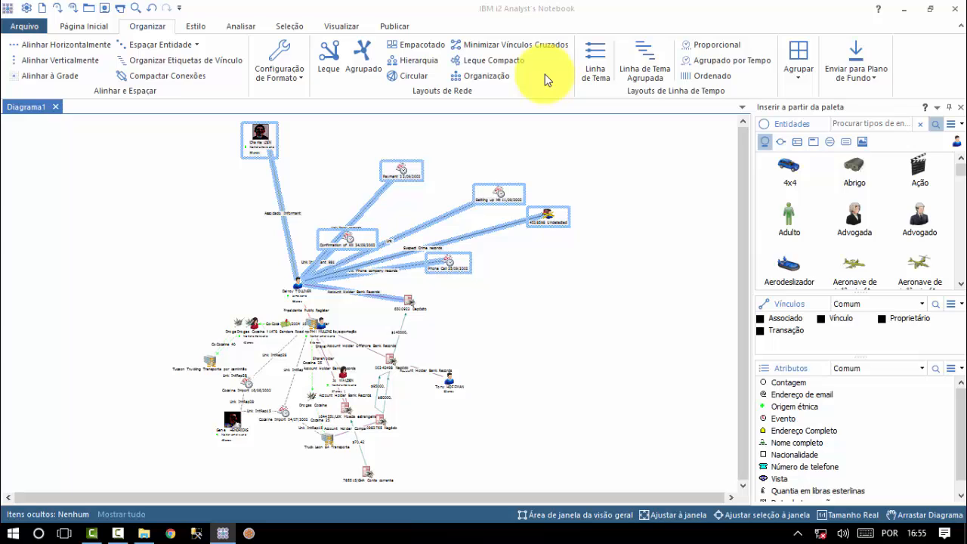
# Apply the Leque fan layout and deselect the top group
pyautogui.click(330, 54)
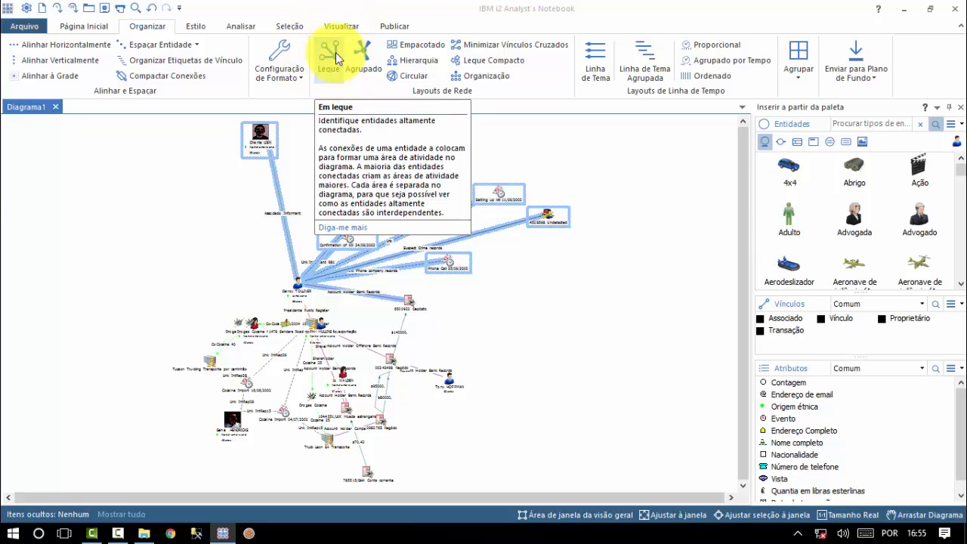
pyautogui.click(335, 52)
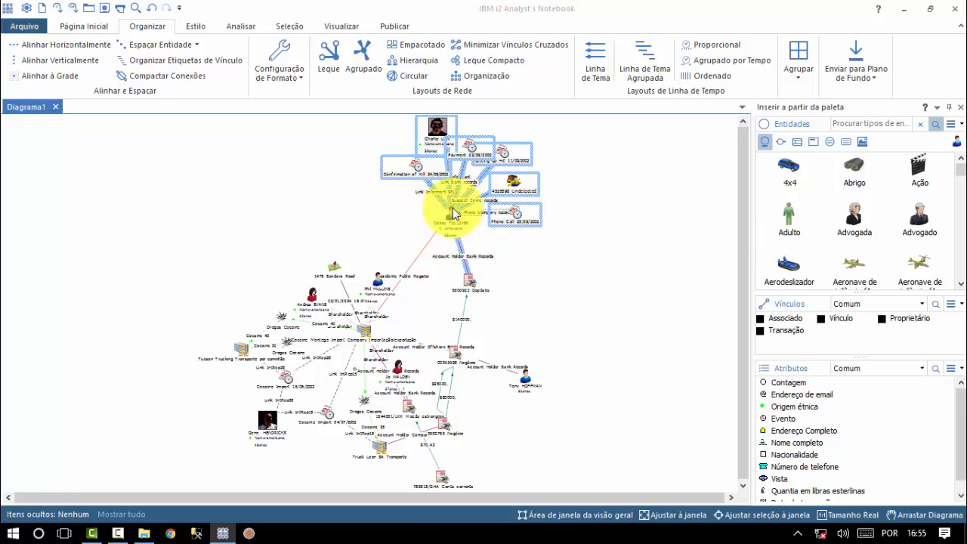
pyautogui.click(578, 243)
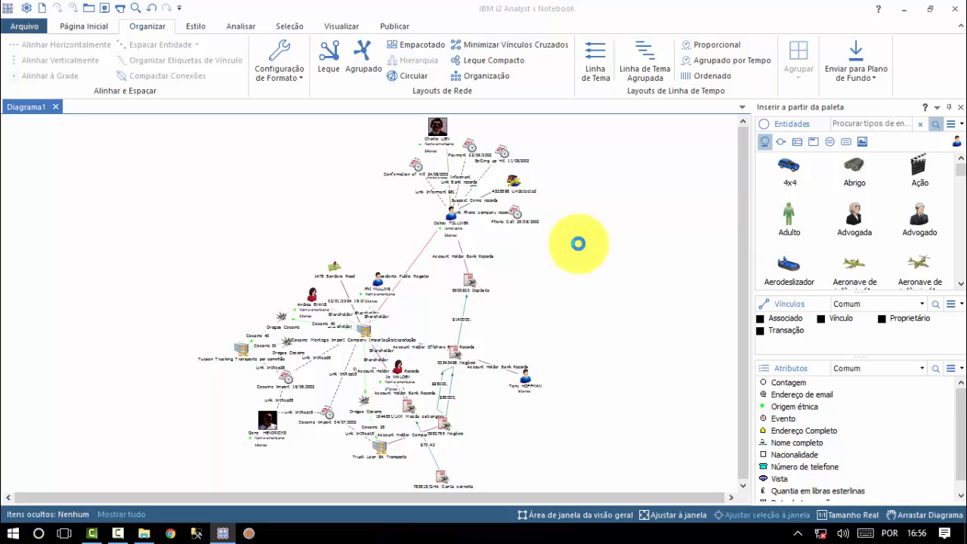
# Apply the Agrupado network layout from Layouts de Rede
pyautogui.click(365, 57)
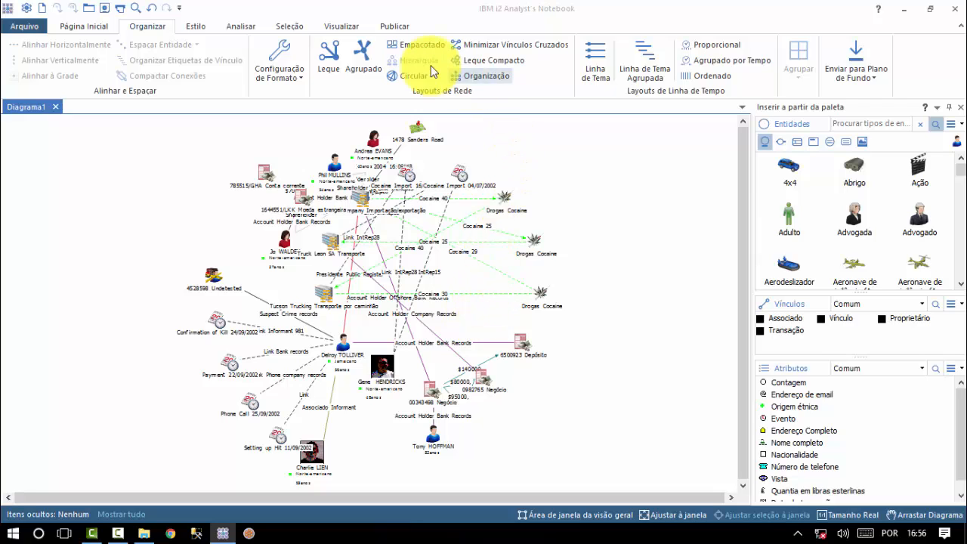
# Select the three top person entities together as roots for the organization layout
pyautogui.click(499, 79)
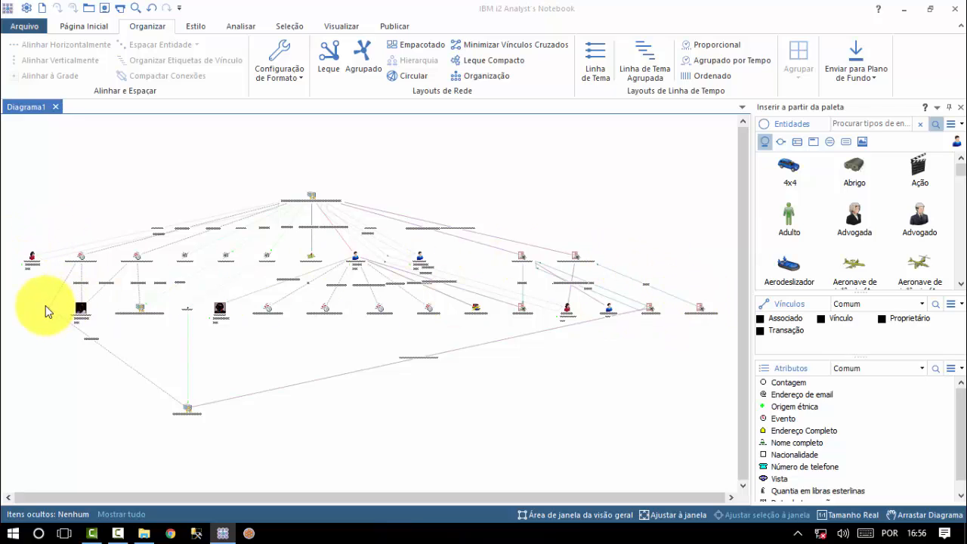
pyautogui.moveTo(47, 308)
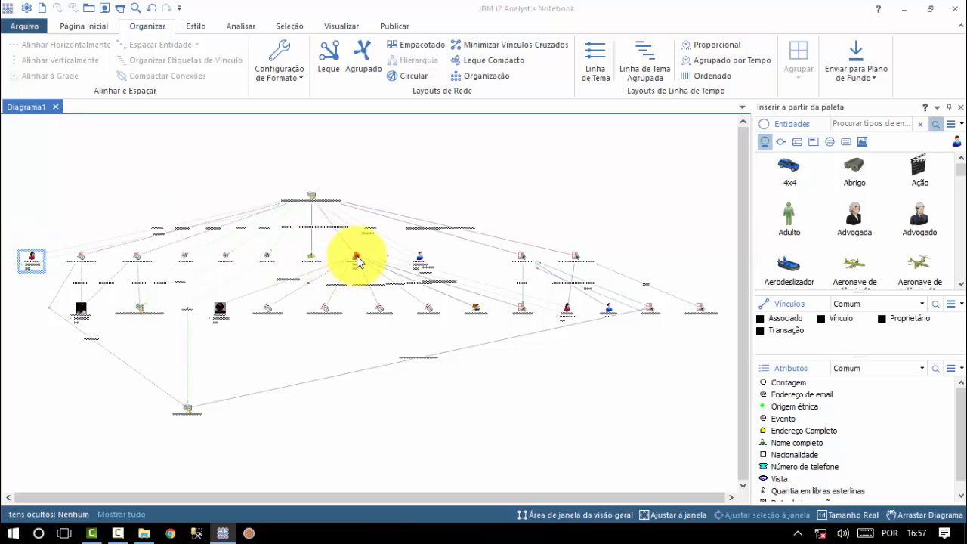
pyautogui.click(356, 259)
pyautogui.moveTo(406, 262)
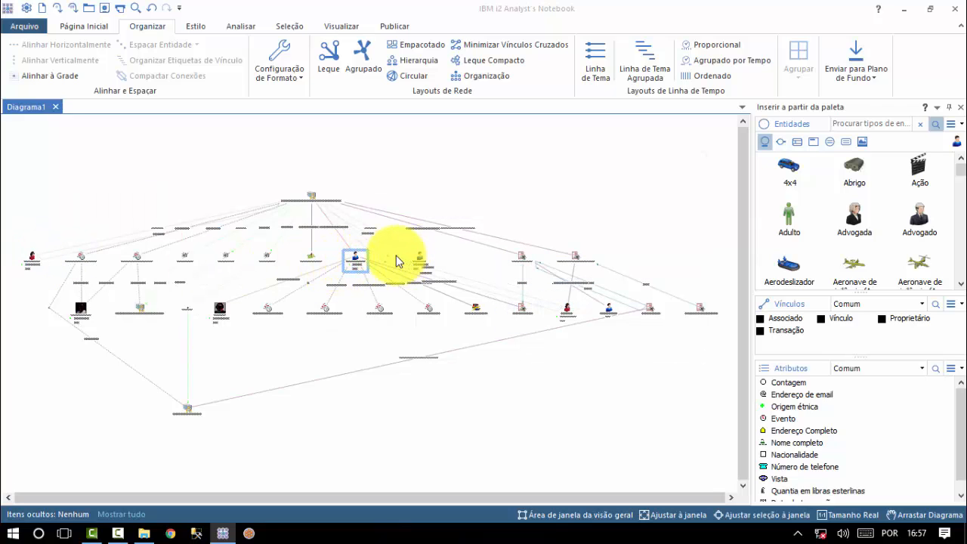
pyautogui.keyDown('ctrl'); pyautogui.click(418, 259); pyautogui.keyUp('ctrl')
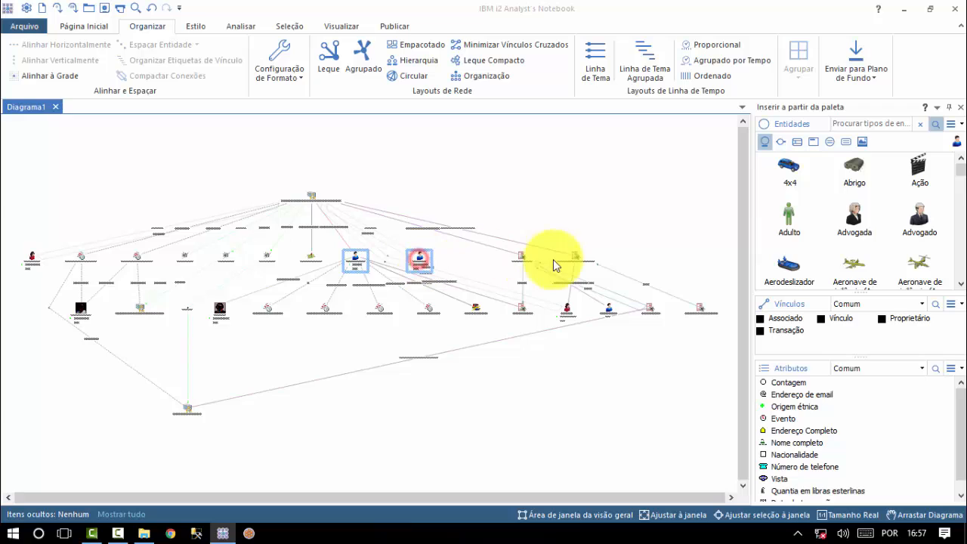
pyautogui.keyDown('ctrl'); pyautogui.click(567, 309); pyautogui.keyUp('ctrl')
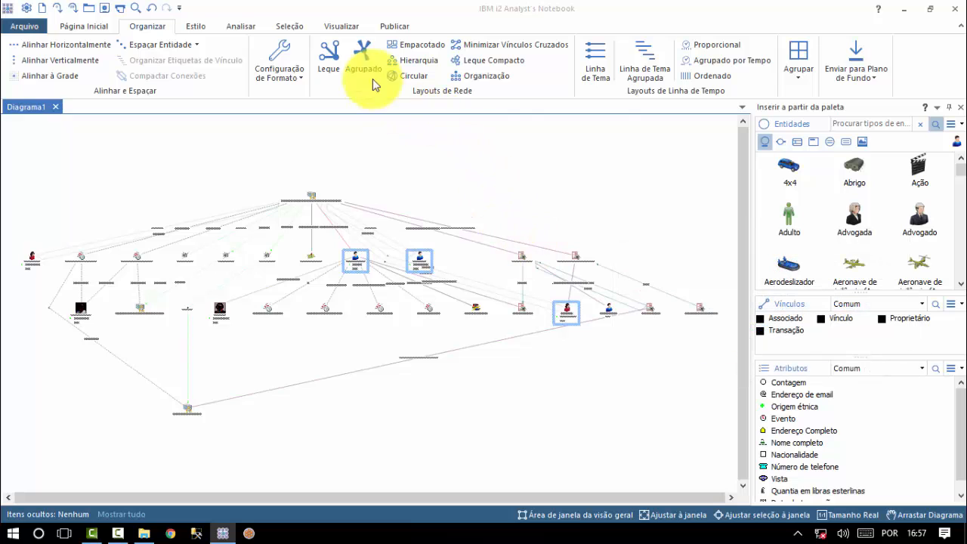
# Apply the Organização network layout, then switch back from Diagrama3 to Diagrama1
pyautogui.click(506, 84)
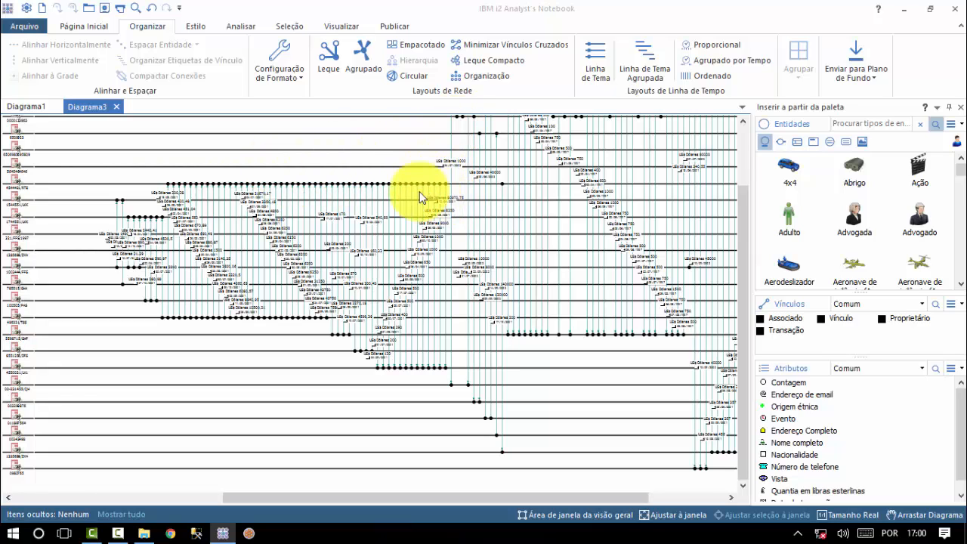
pyautogui.click(25, 107)
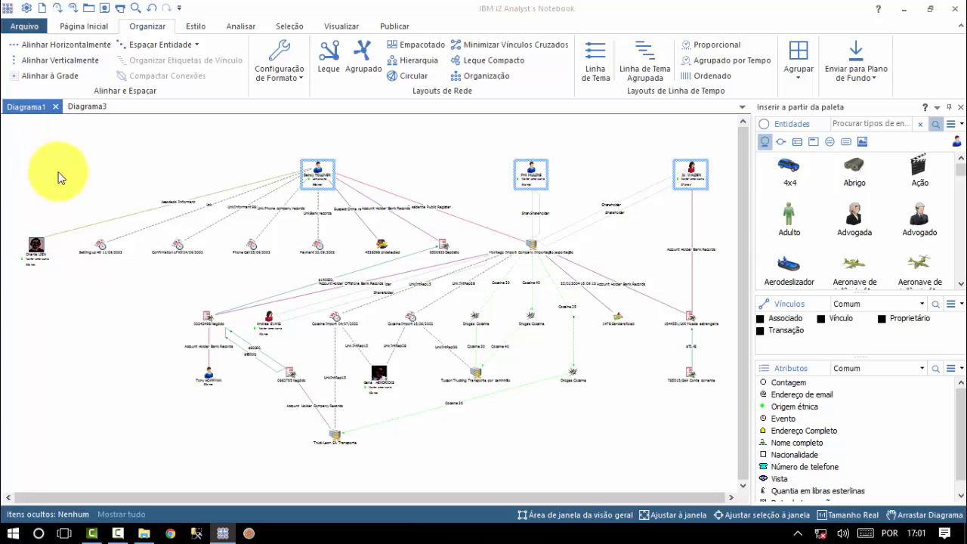
# Group the three leftmost nodes and move the group to the lower left of the chart
pyautogui.moveTo(12, 214); pyautogui.dragTo(229, 301)
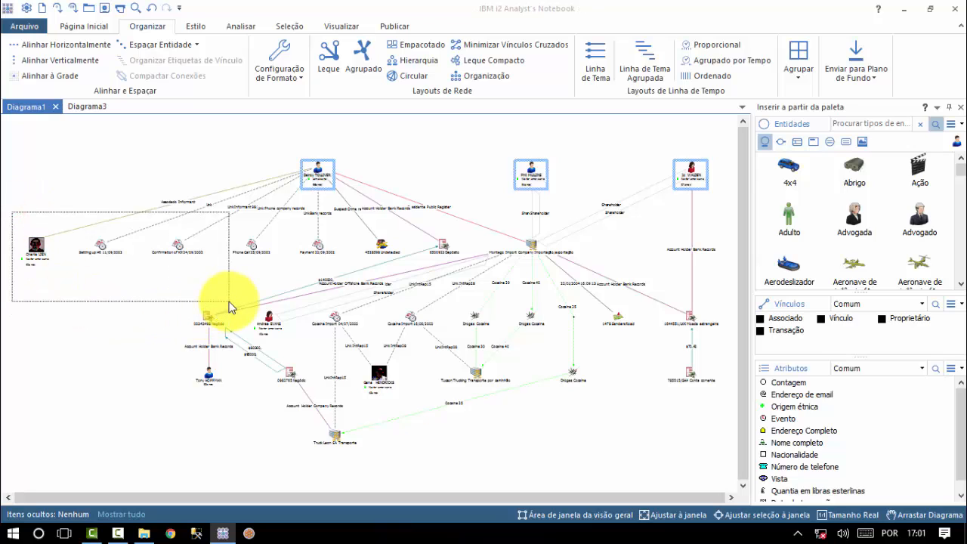
pyautogui.click(800, 83)
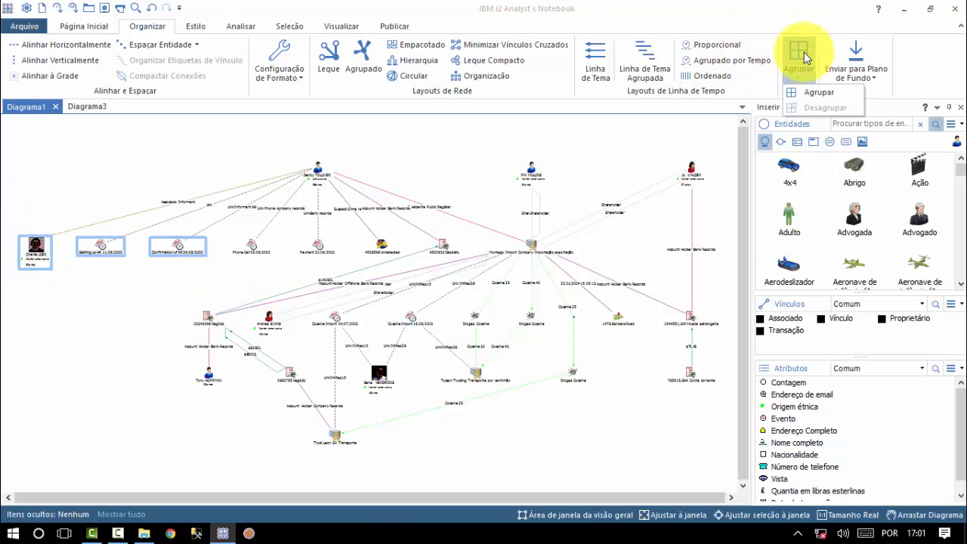
pyautogui.click(816, 91)
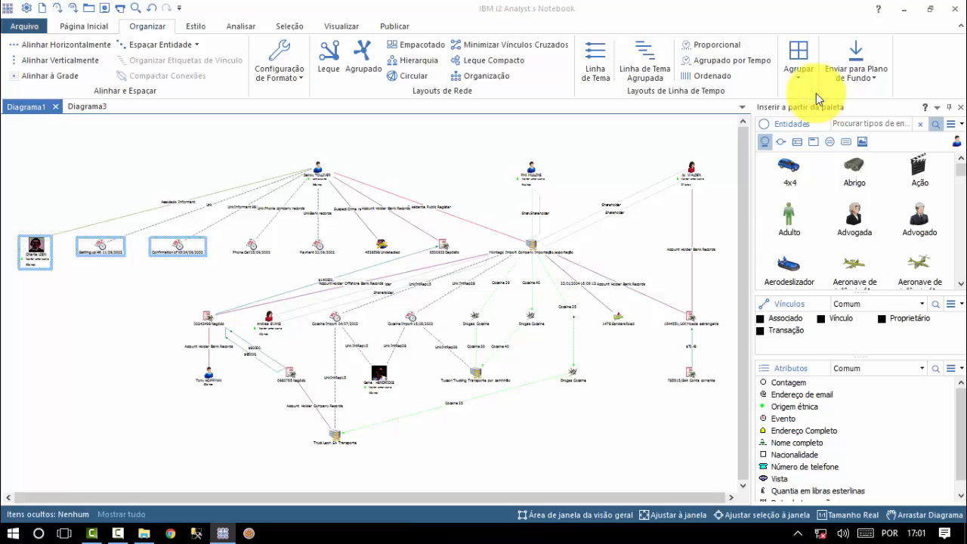
pyautogui.moveTo(110, 249); pyautogui.dragTo(129, 415)
pyautogui.click(140, 126)
# Select the entities around the top person, then move the grouped person above its two events
pyautogui.moveTo(402, 349); pyautogui.dragTo(497, 381)
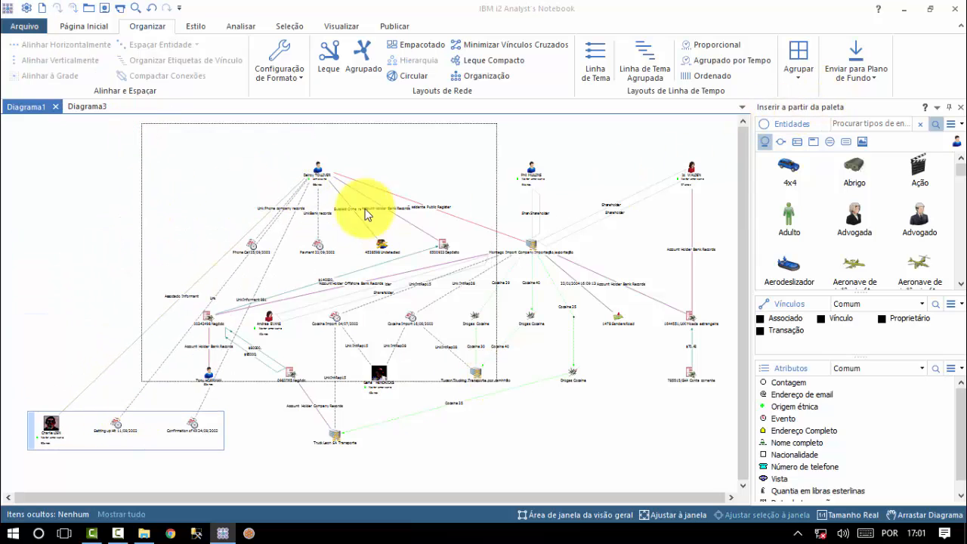
pyautogui.moveTo(320, 178); pyautogui.dragTo(388, 199)
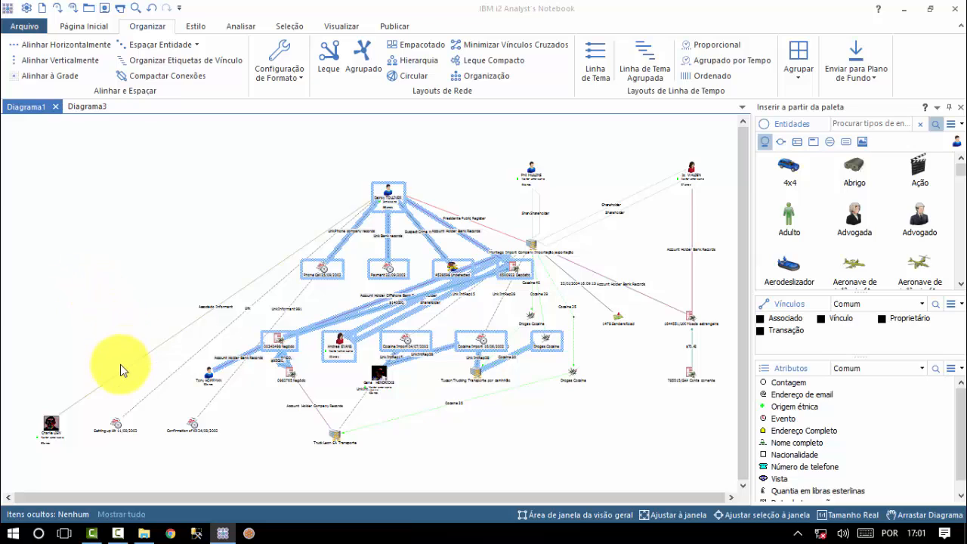
pyautogui.click(53, 427)
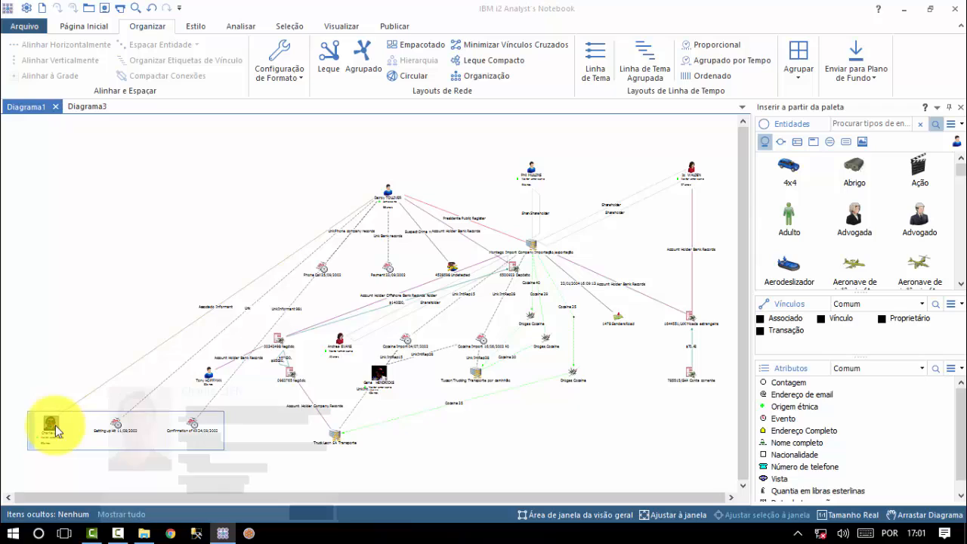
pyautogui.click(56, 431)
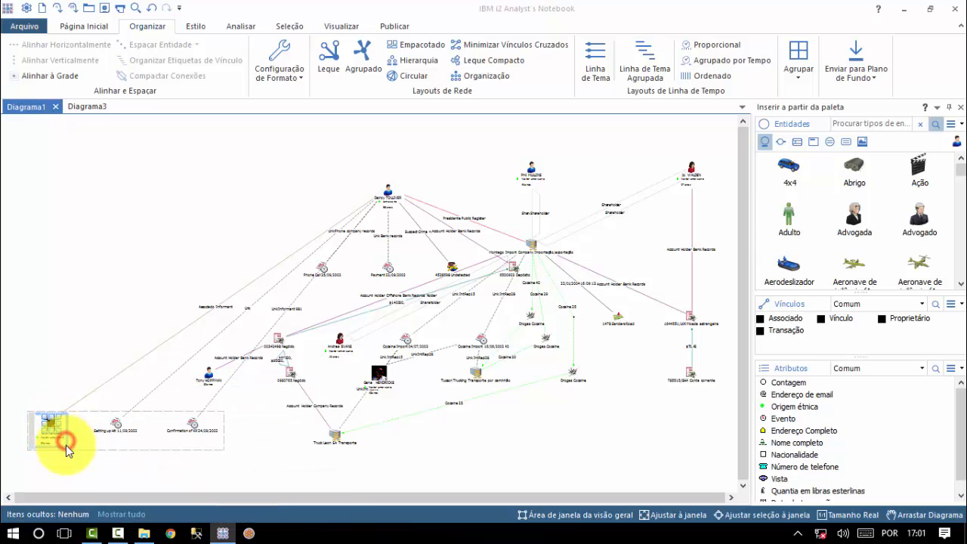
pyautogui.moveTo(65, 445); pyautogui.dragTo(155, 248)
pyautogui.click(194, 446)
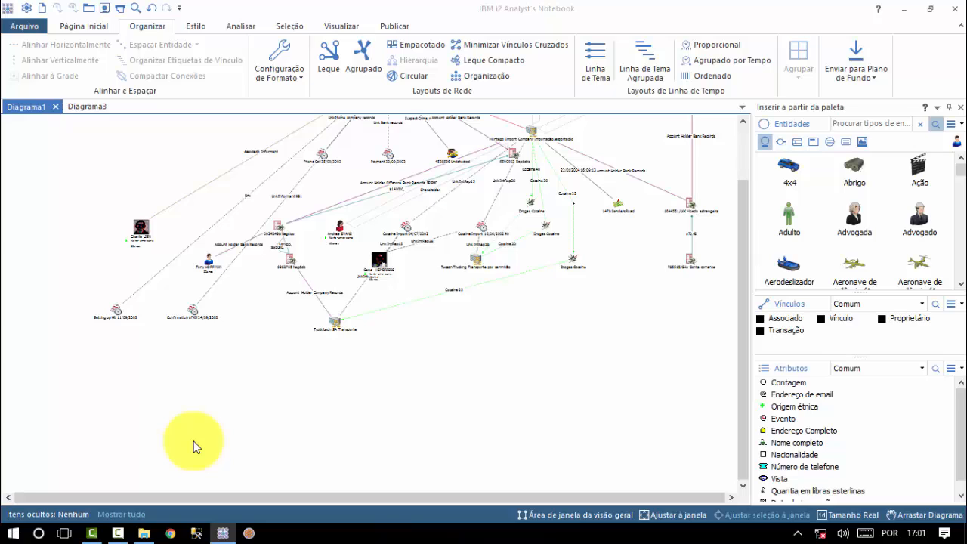
# Send the two selected Negócio entities to the background
pyautogui.click(236, 206)
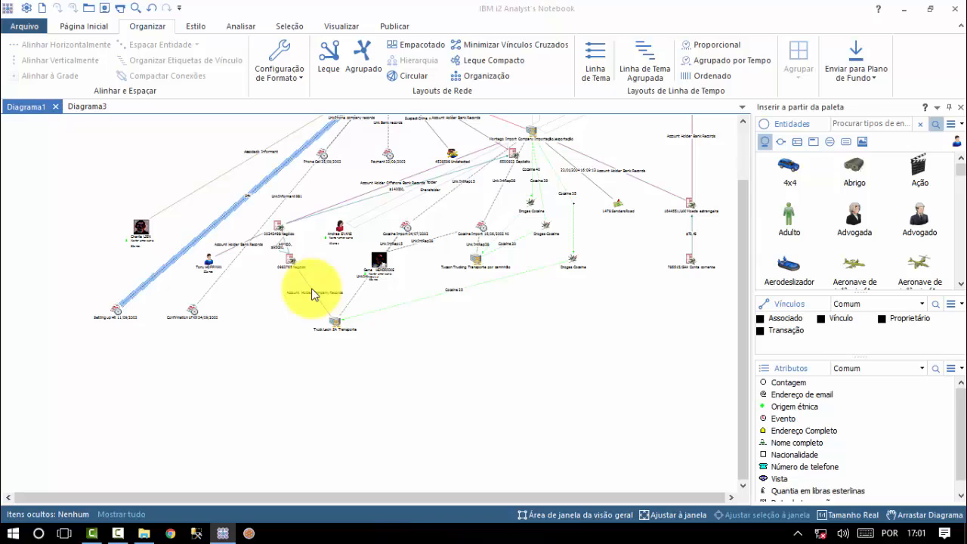
pyautogui.click(245, 301)
pyautogui.moveTo(244, 301); pyautogui.dragTo(324, 199)
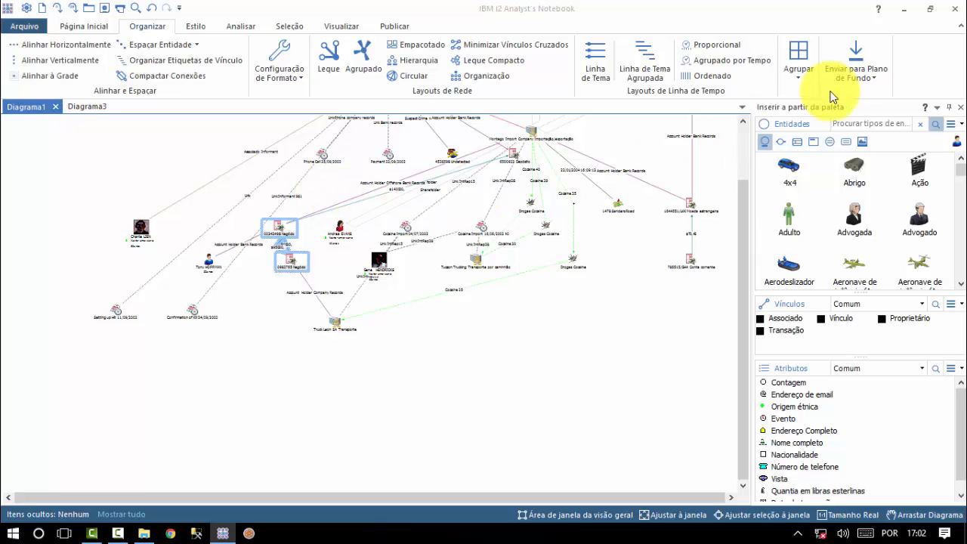
pyautogui.click(860, 74)
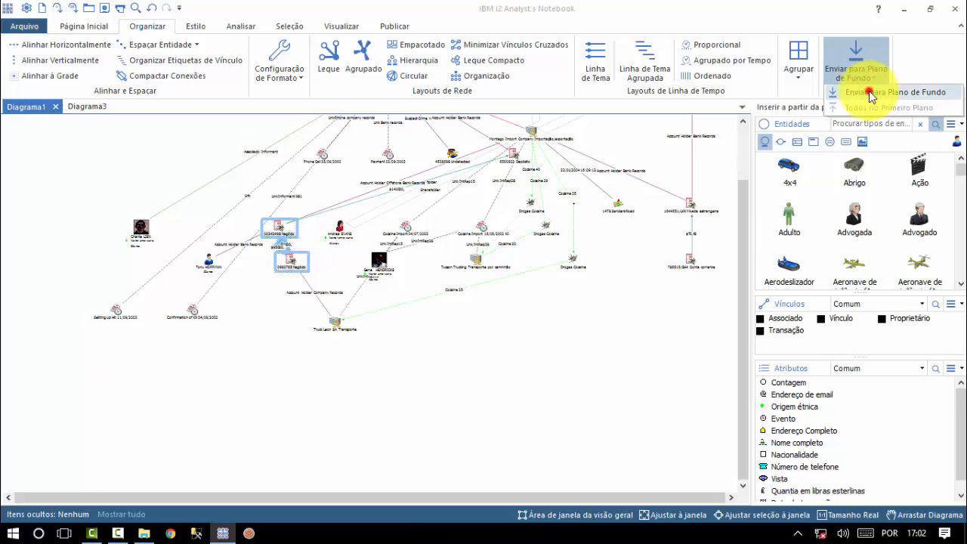
pyautogui.click(867, 91)
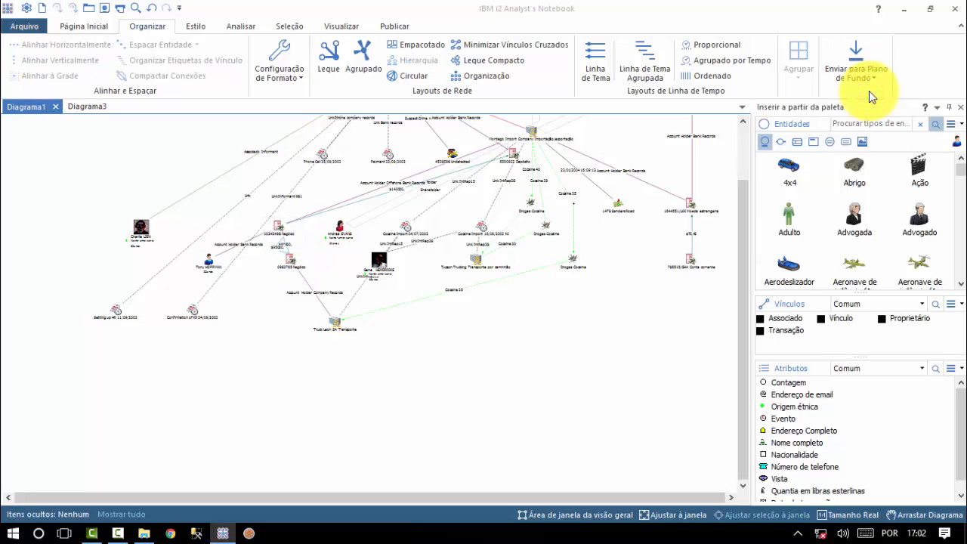
# Shift the lower-left cluster down and right, then bring all items to the foreground
pyautogui.click(282, 214)
pyautogui.click(41, 153)
pyautogui.moveTo(41, 154); pyautogui.dragTo(517, 377)
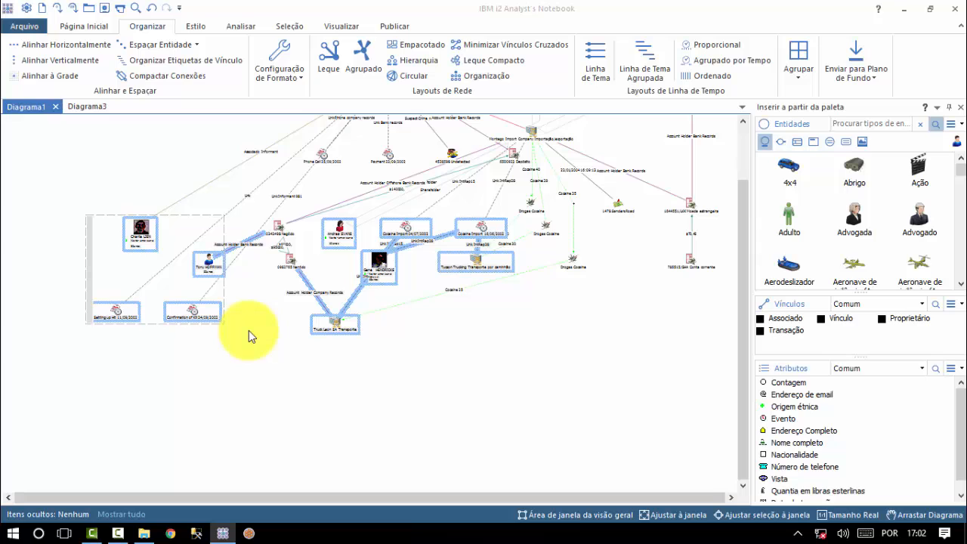
pyautogui.click(374, 270)
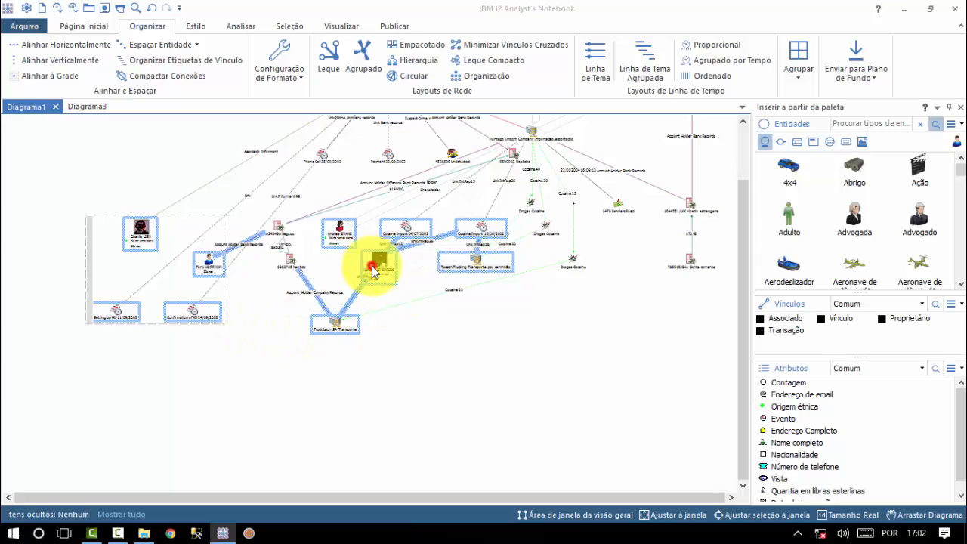
pyautogui.moveTo(374, 269); pyautogui.dragTo(396, 358)
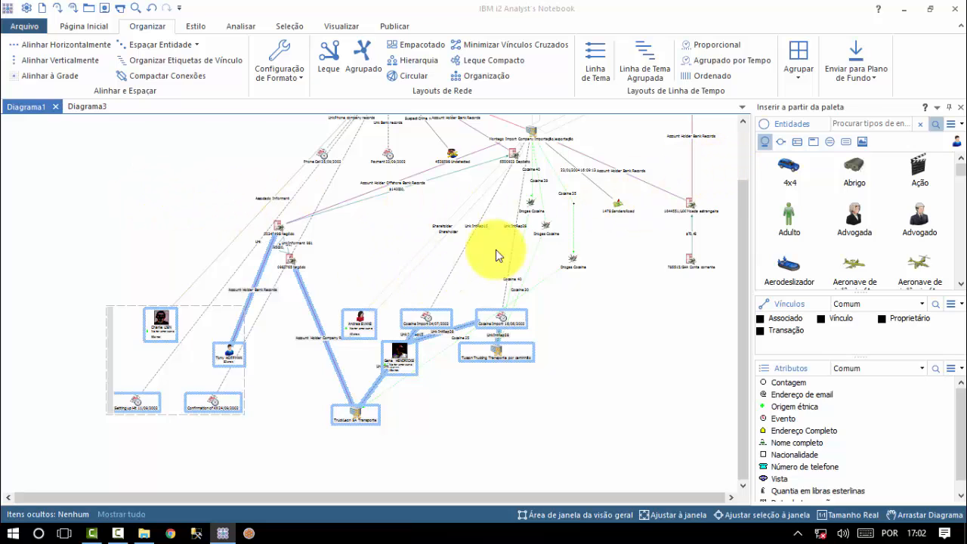
pyautogui.click(856, 64)
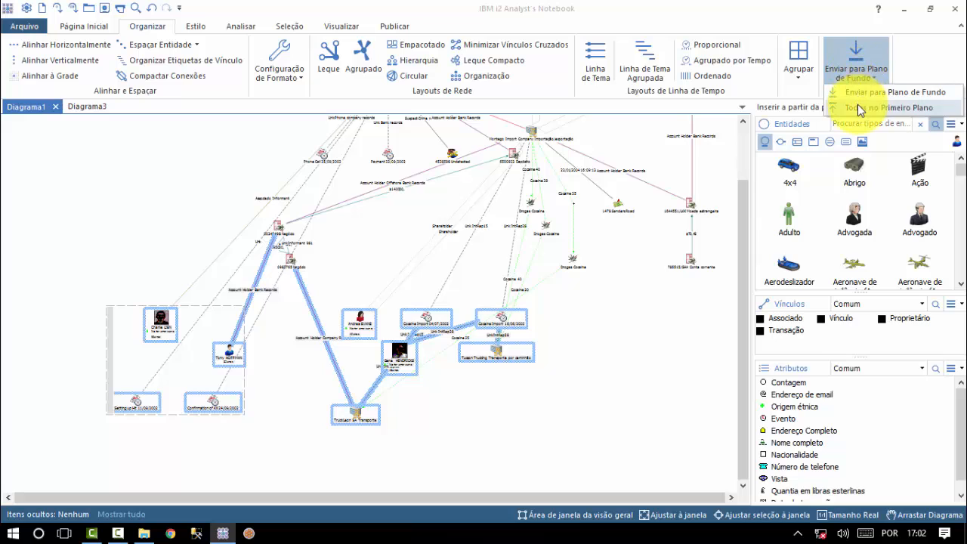
pyautogui.click(857, 107)
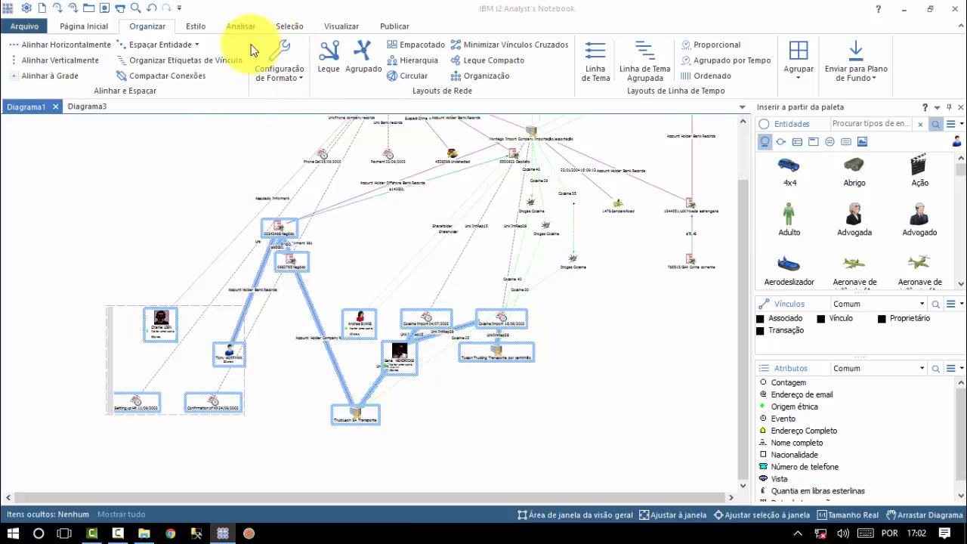
# Open Configurar Formatos and view the Agrupado, Minimizar vínculos cruzados and Hierarquia (2.54 cm spacing) settings
pyautogui.click(295, 78)
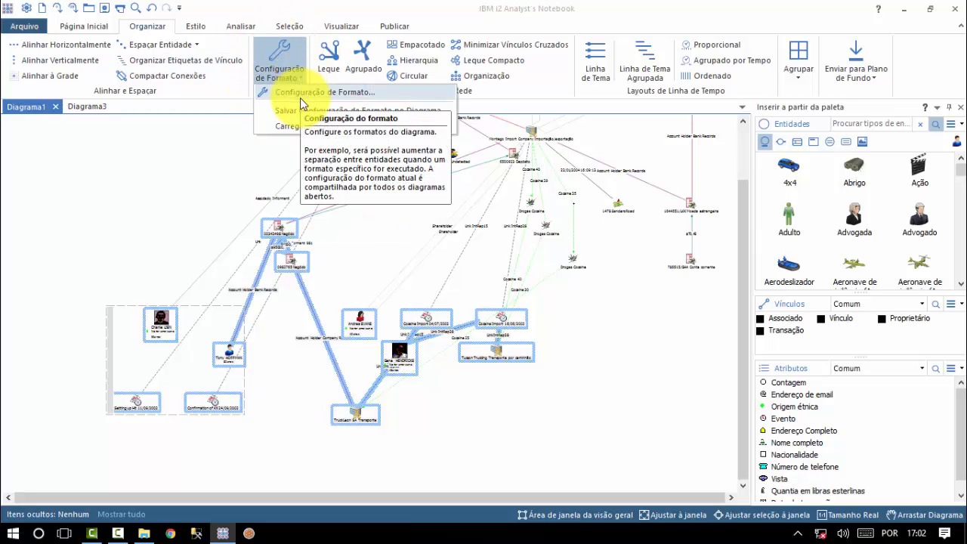
pyautogui.click(300, 98)
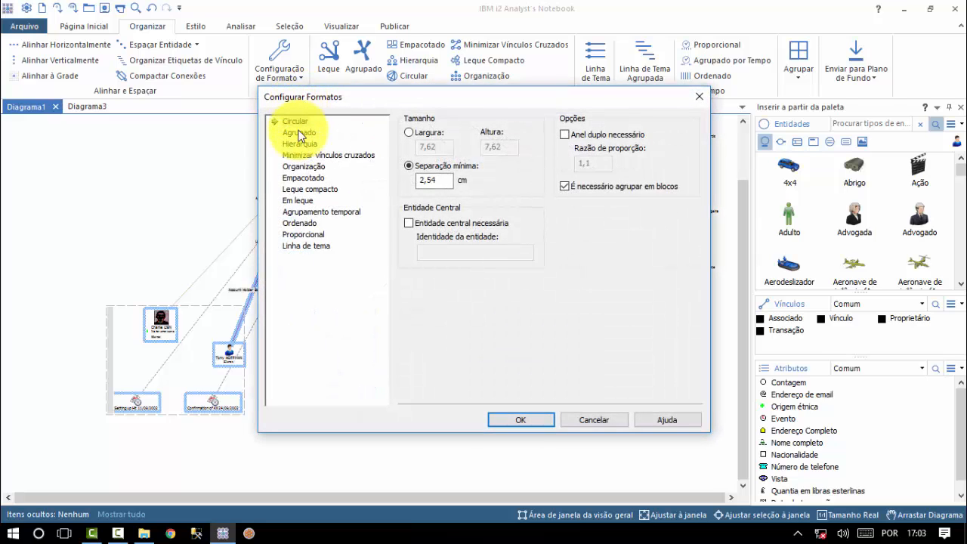
pyautogui.click(298, 132)
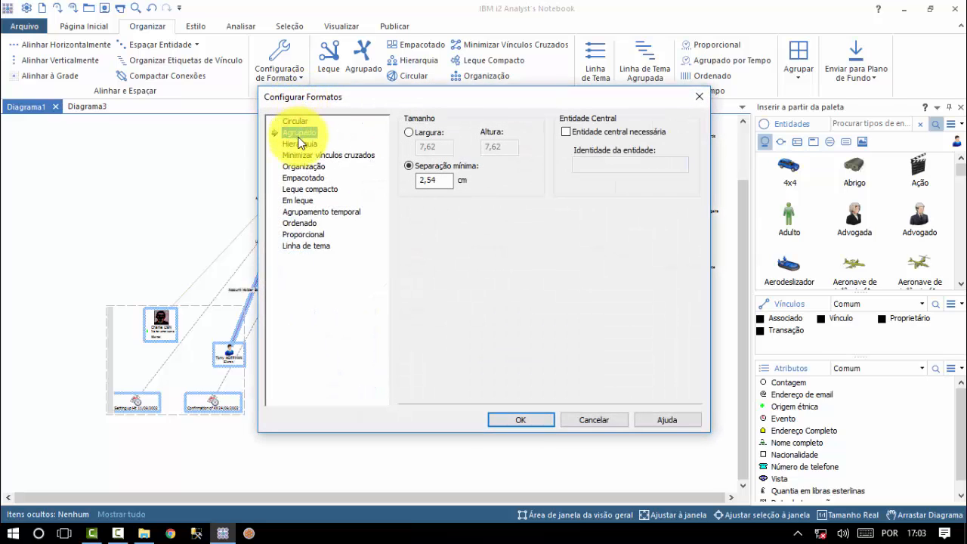
pyautogui.click(299, 156)
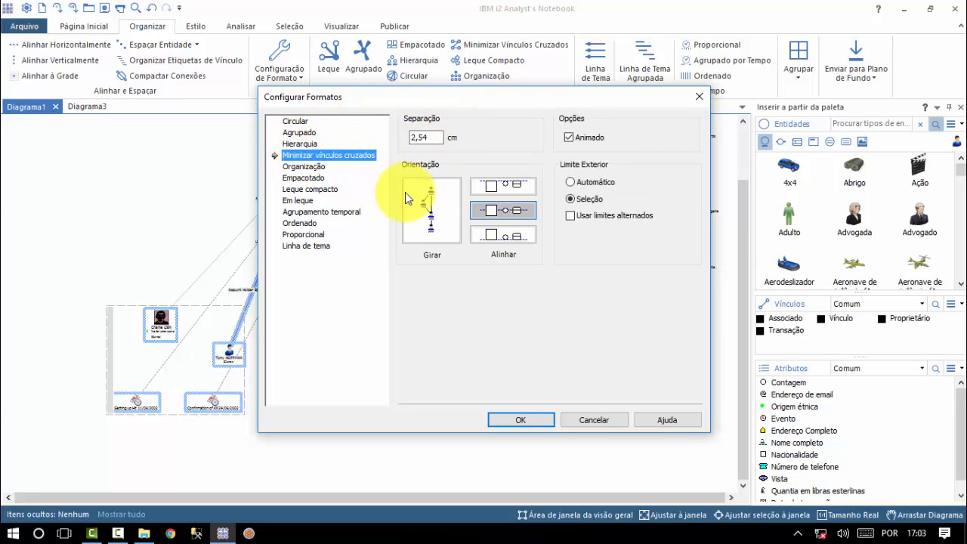
pyautogui.click(314, 144)
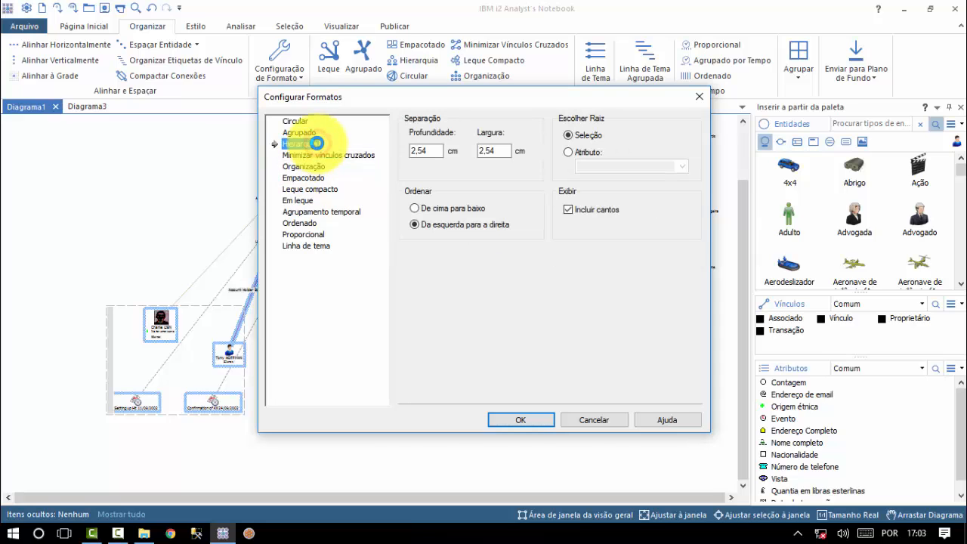